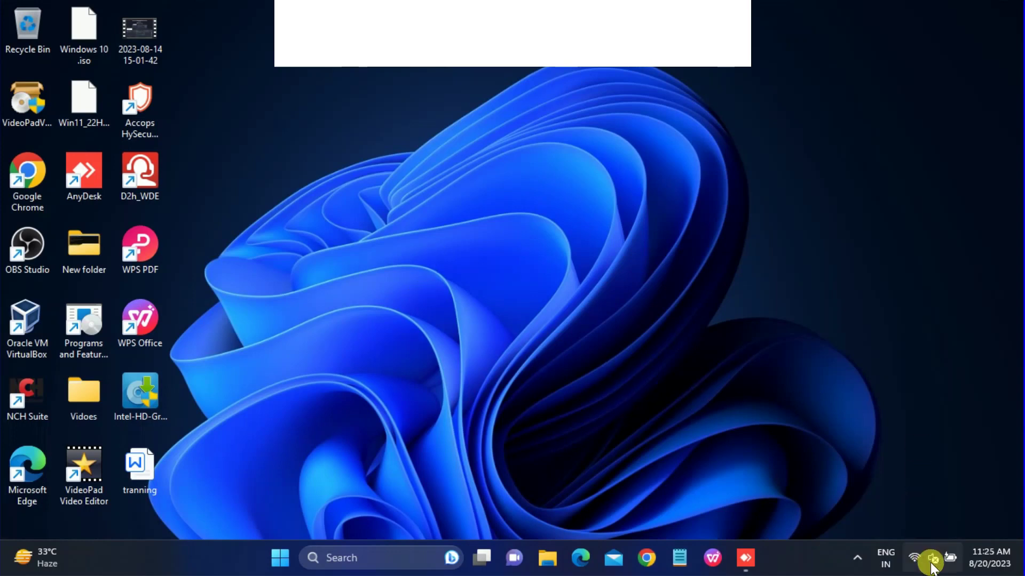
# - Try raising the system volume and check which sound output devices are available in the quick settings
pyautogui.moveTo(933, 561)
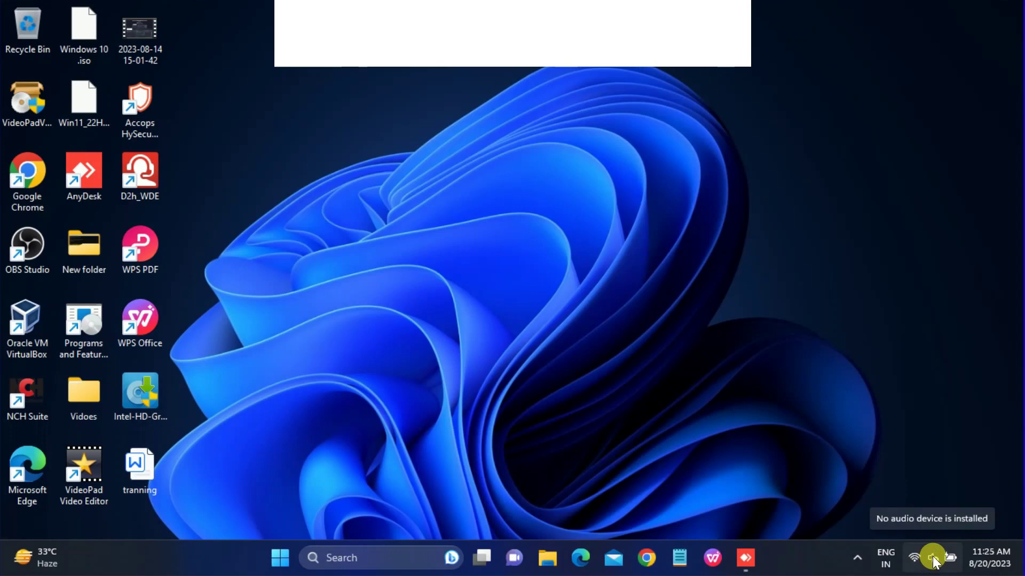
pyautogui.click(933, 561)
pyautogui.moveTo(805, 469); pyautogui.dragTo(969, 471)
pyautogui.click(997, 469)
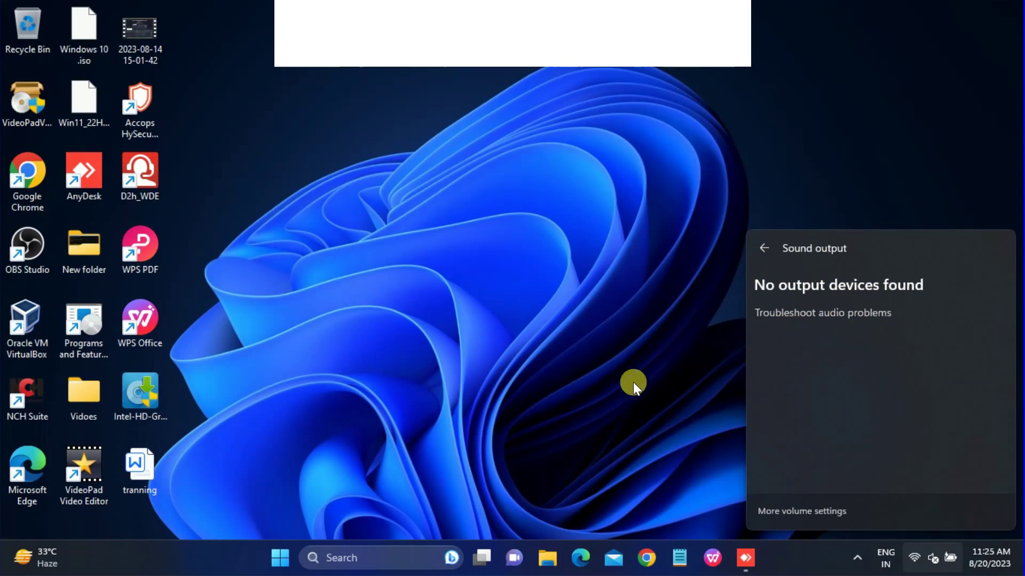
pyautogui.click(766, 246)
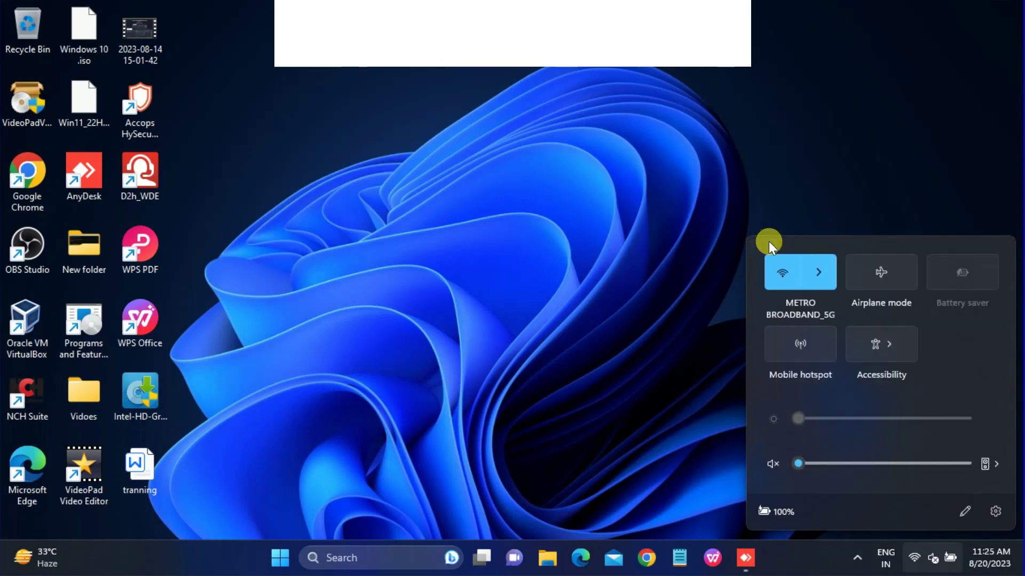
pyautogui.click(361, 414)
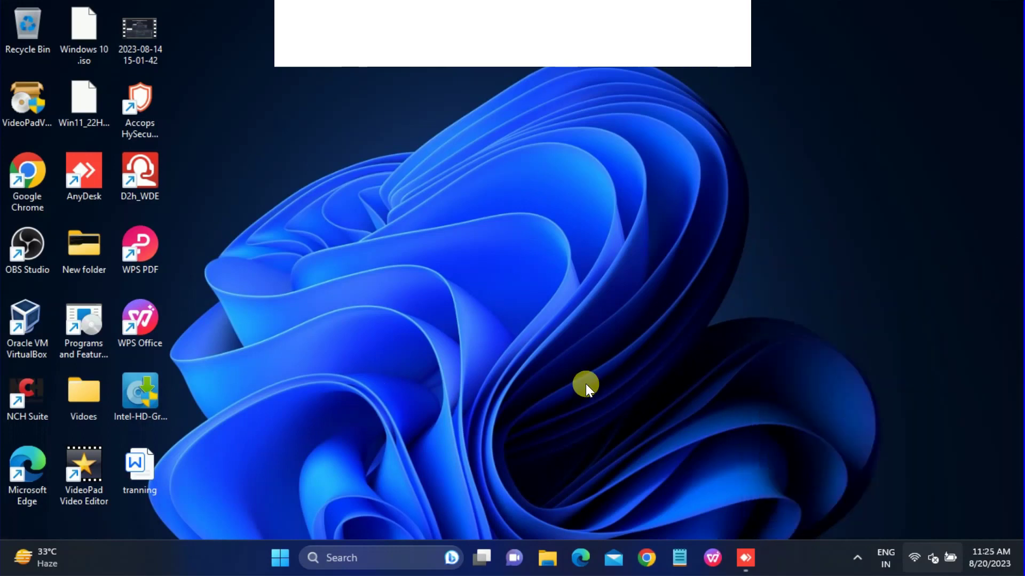
# - Search for "servi" and run the Services app as administrator
pyautogui.click(367, 558)
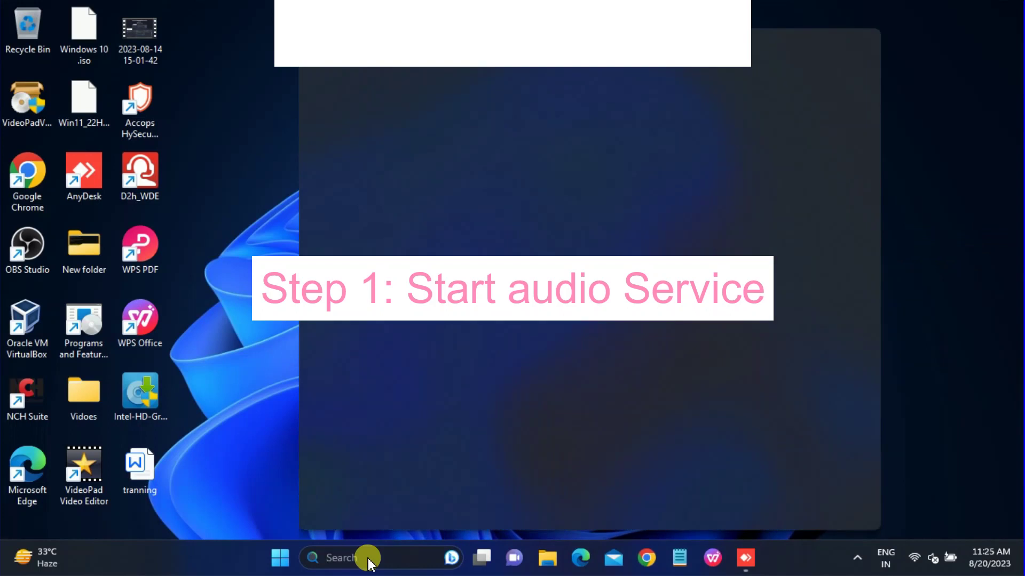
pyautogui.write('serv')
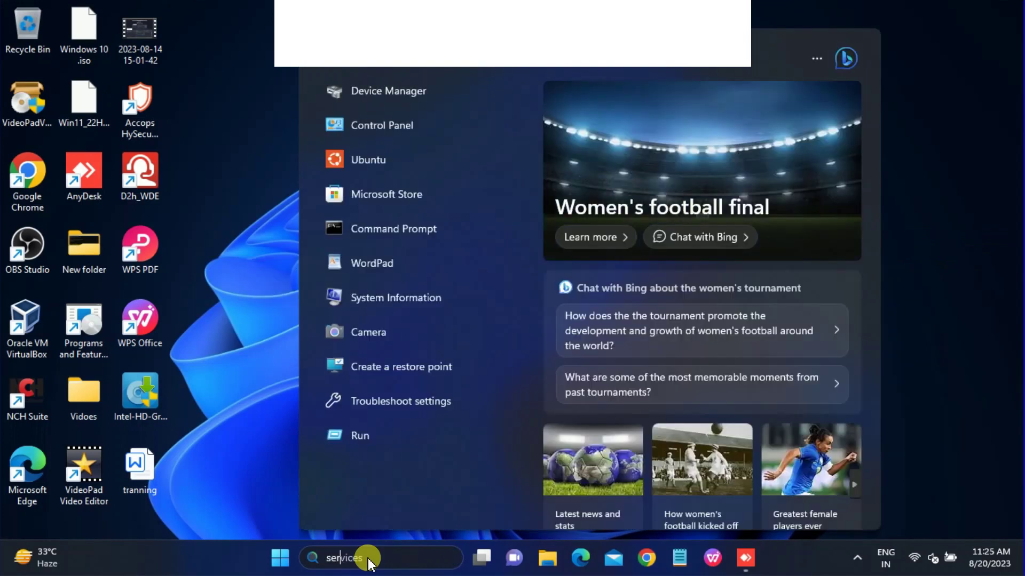
pyautogui.write('i')
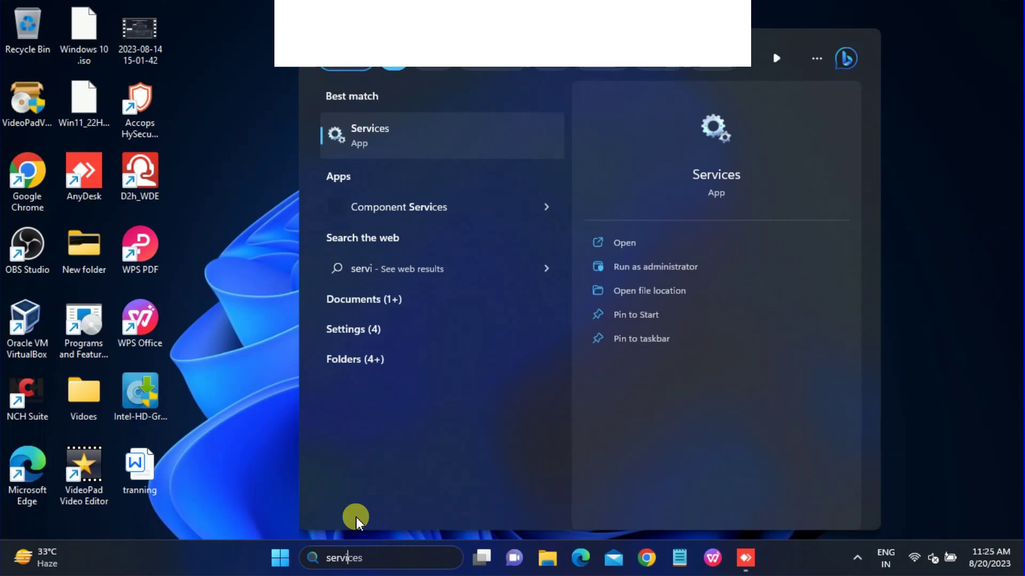
pyautogui.click(638, 268)
# - Find the Windows Audio service in the services list and open its properties
pyautogui.click(312, 348)
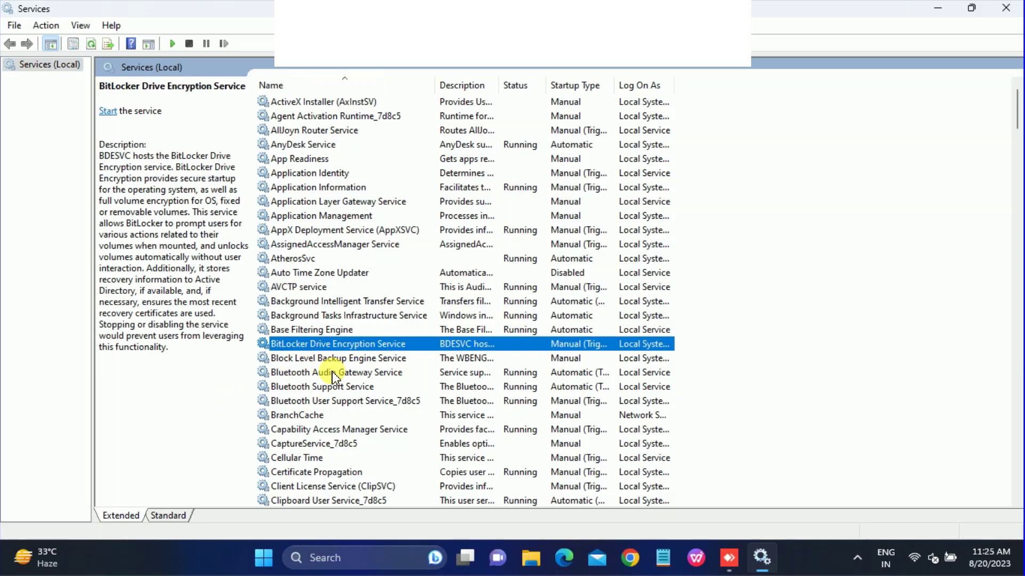
pyautogui.press('w')
pyautogui.press('Down')
pyautogui.press('Down')
pyautogui.press('Down')
pyautogui.press('Down')
pyautogui.press('Down')
pyautogui.press('Down')
pyautogui.press('Down')
pyautogui.press('Down')
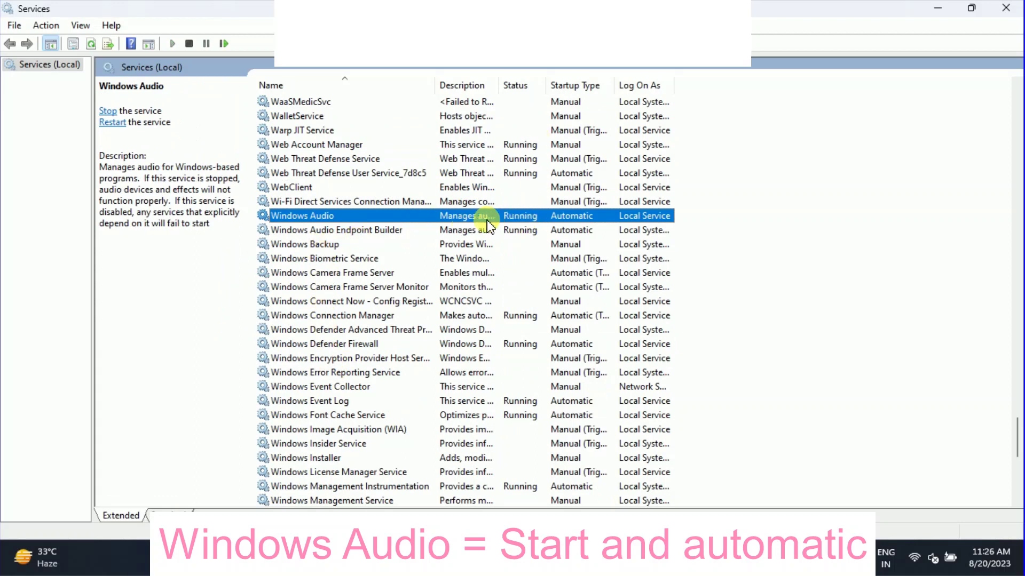
pyautogui.rightClick(360, 216)
pyautogui.click(408, 359)
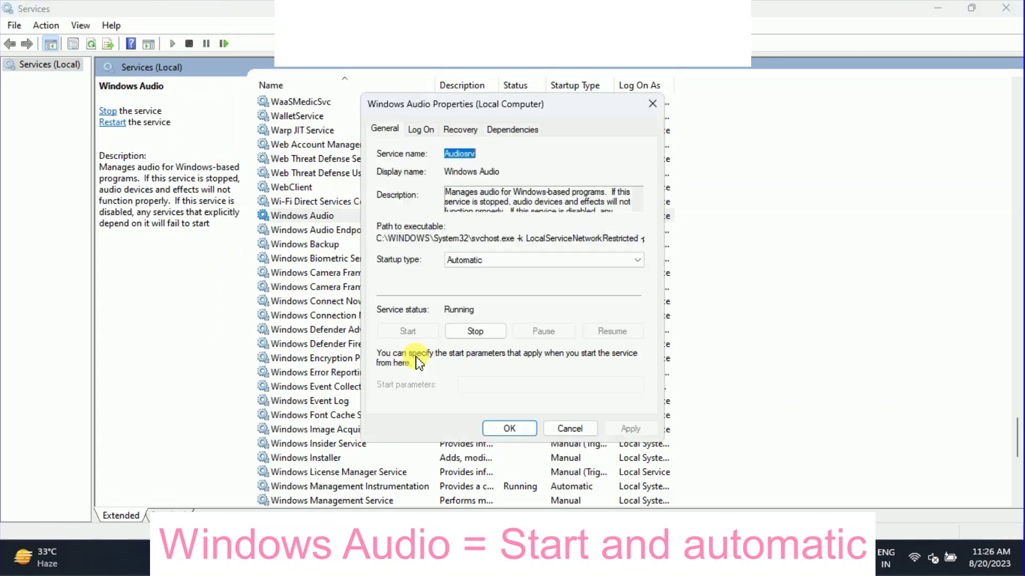
# - Set the Windows Audio startup type to Automatic, then stop and start the service again and apply the settings
pyautogui.click(474, 259)
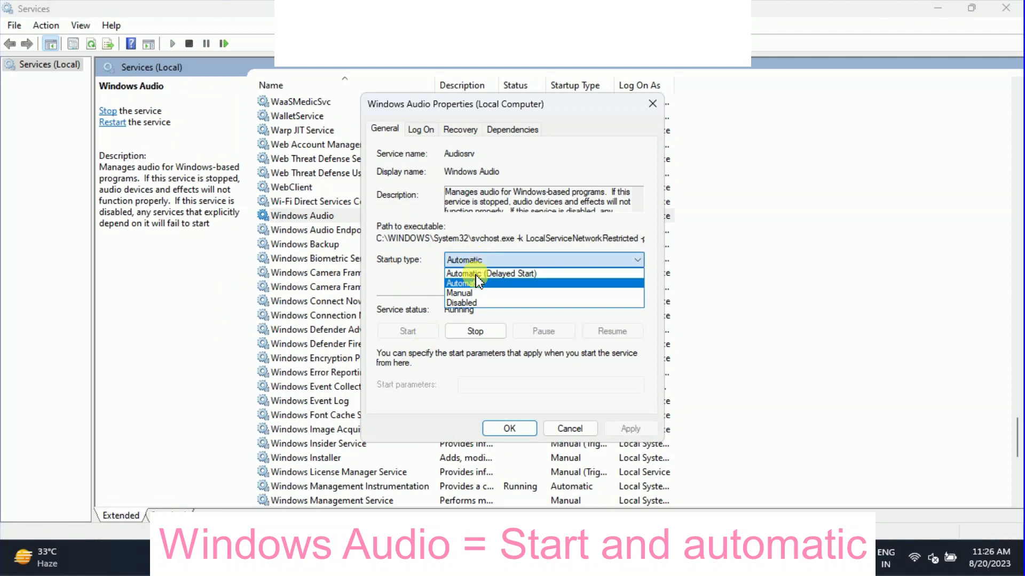
pyautogui.click(467, 284)
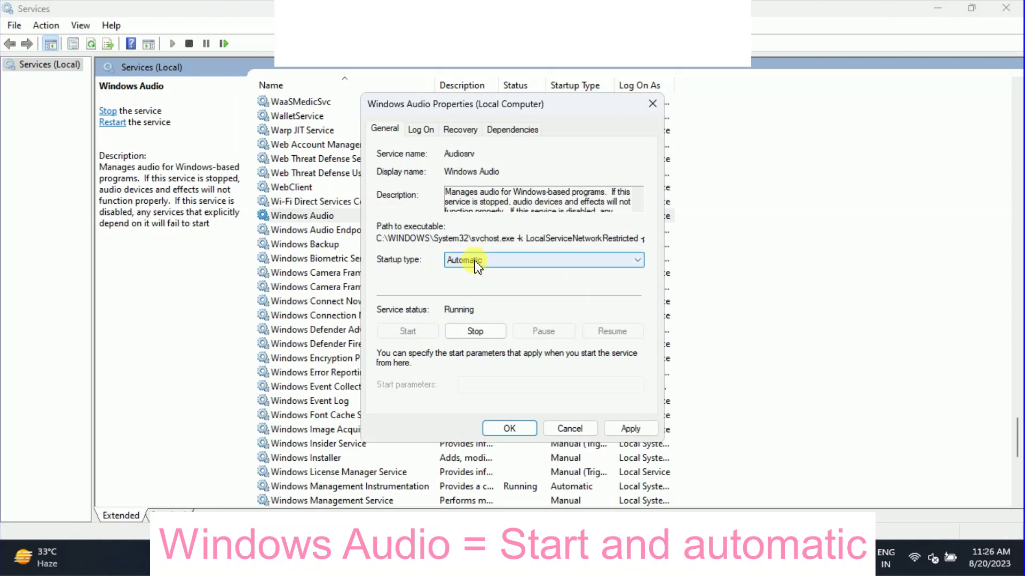
pyautogui.click(471, 335)
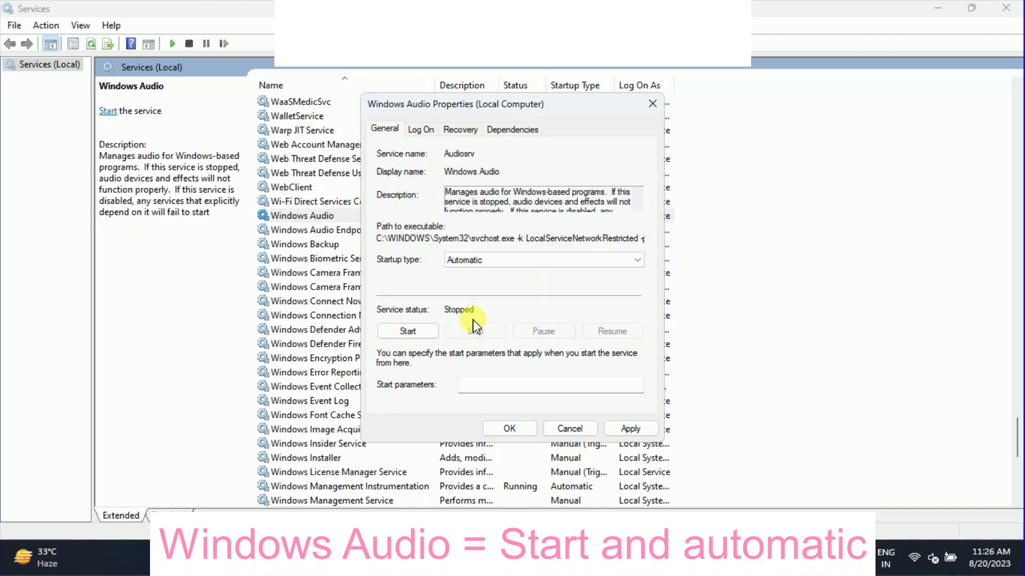
pyautogui.click(421, 333)
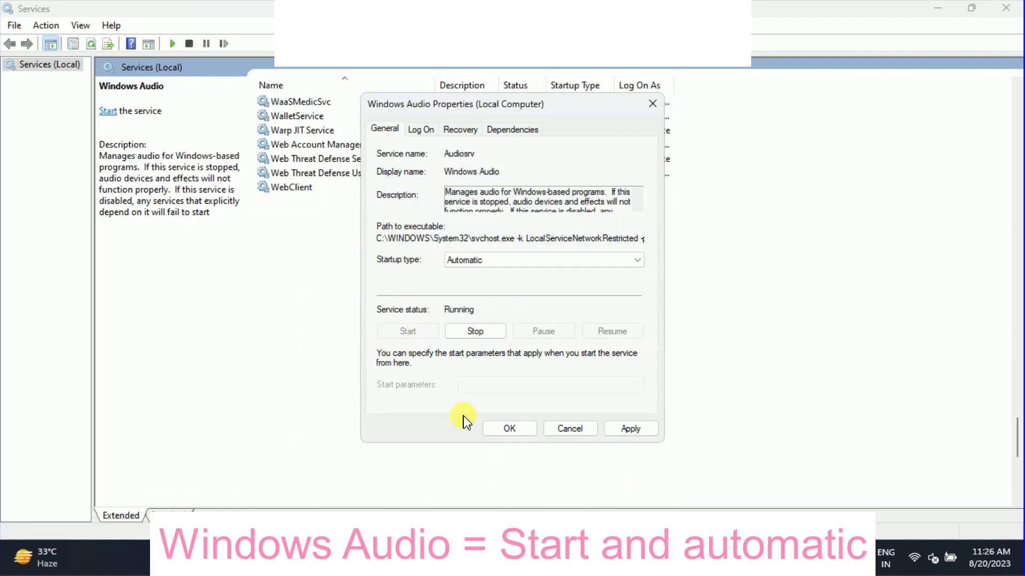
pyautogui.click(637, 430)
pyautogui.click(506, 431)
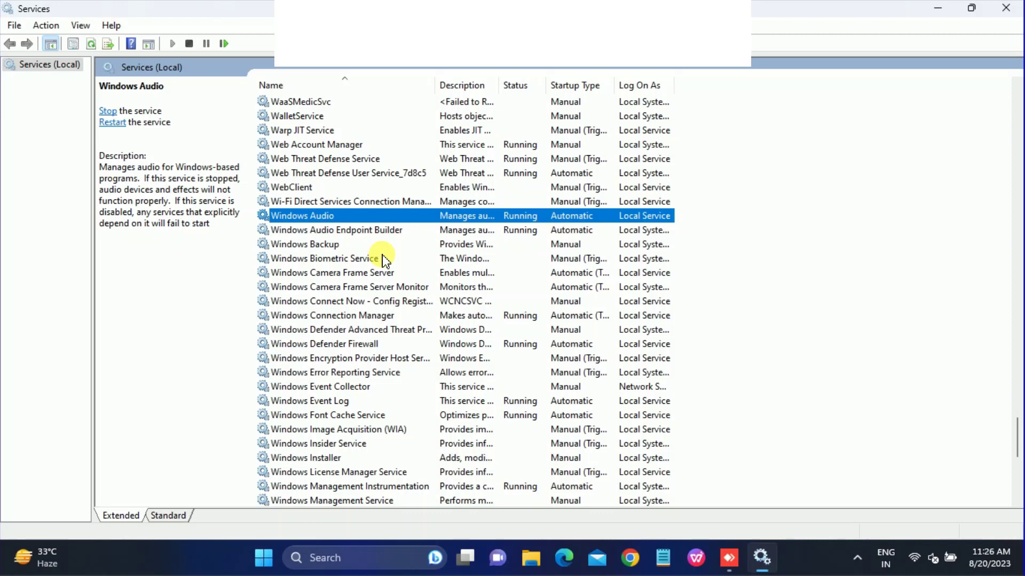
# - Restart the Windows Audio service from the services list and close Services
pyautogui.click(107, 112)
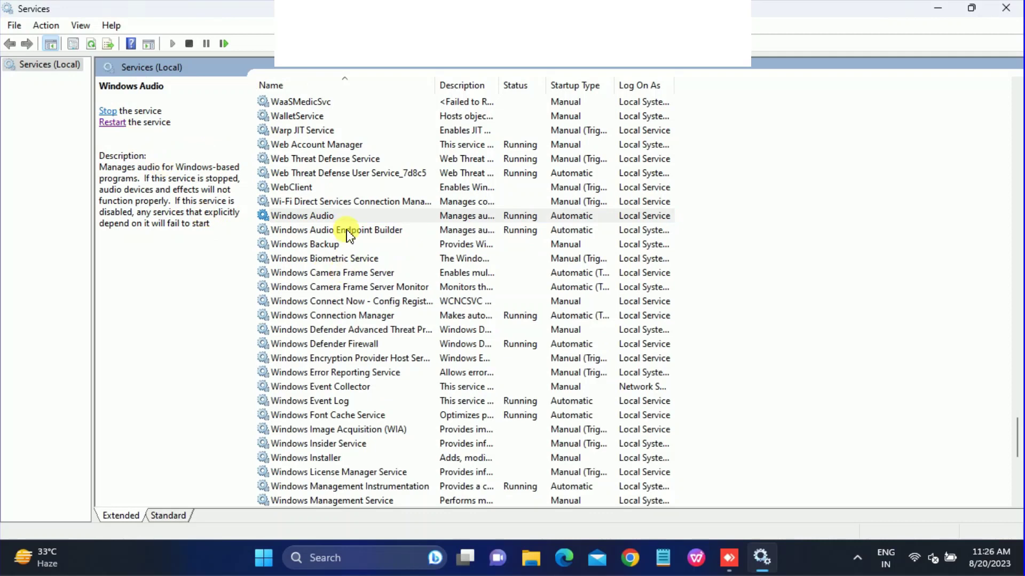
pyautogui.click(374, 218)
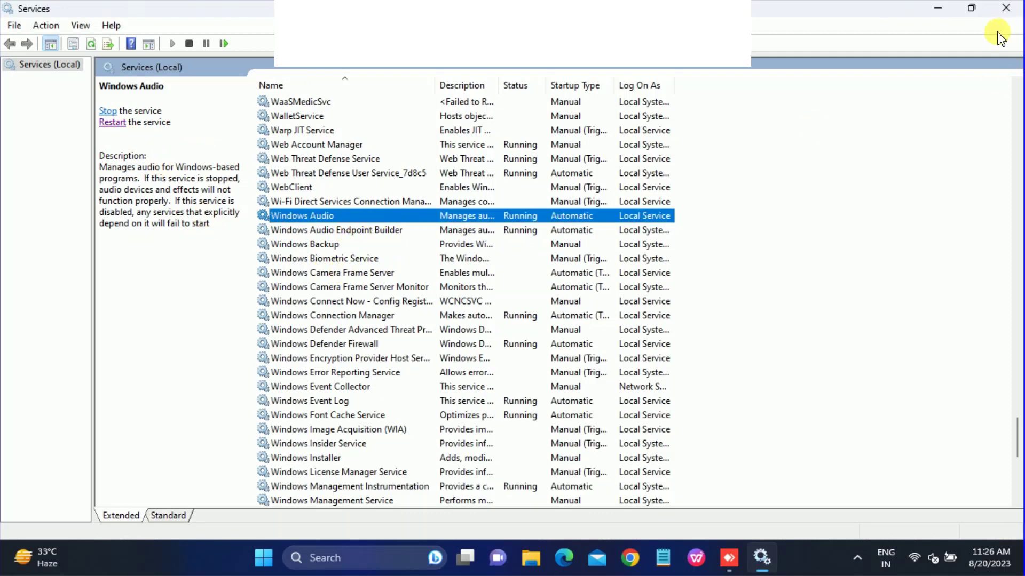
pyautogui.click(1006, 7)
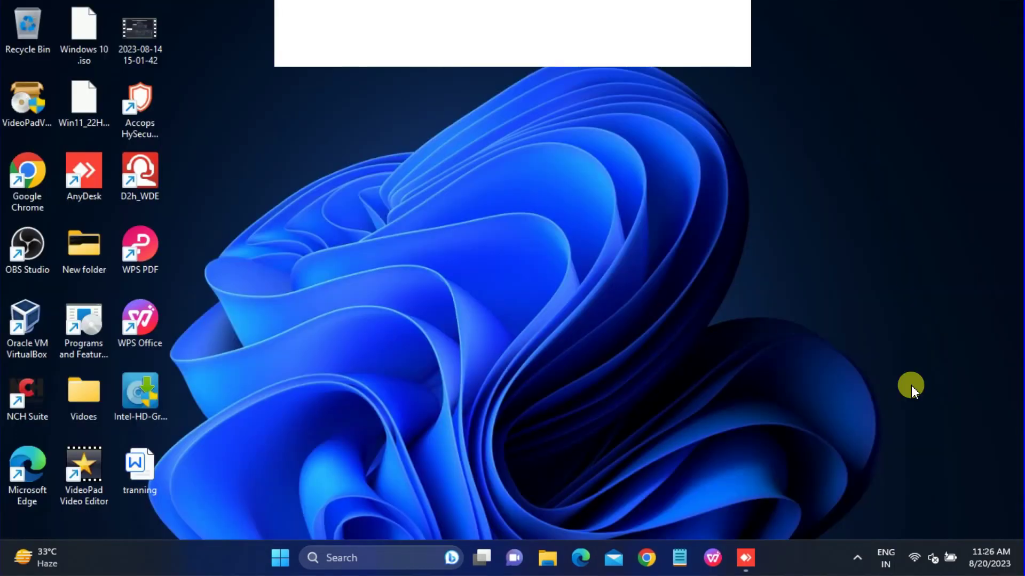
# - Raise the system volume slightly in the quick settings and close them
pyautogui.click(932, 558)
pyautogui.moveTo(801, 464); pyautogui.dragTo(840, 466)
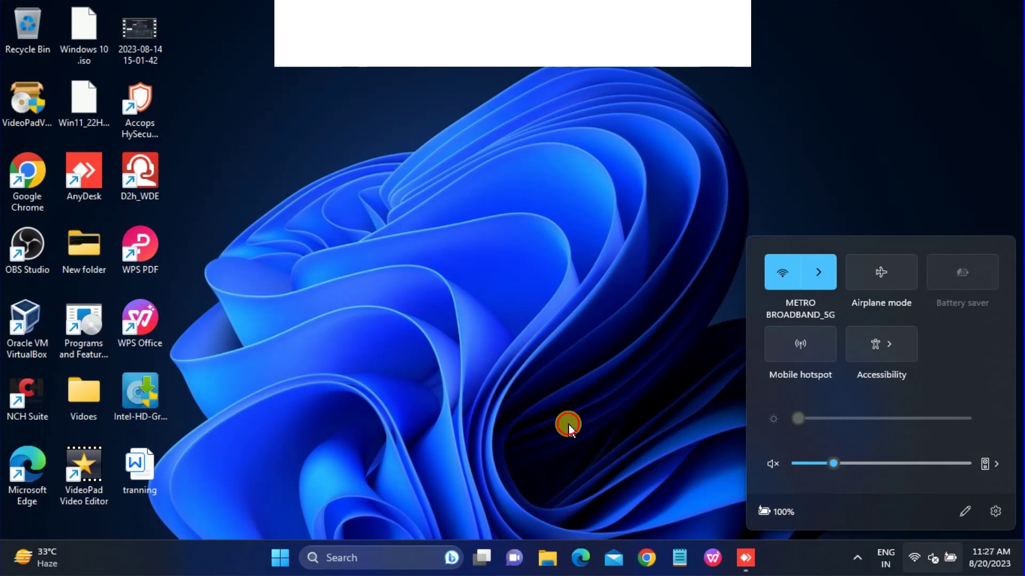
pyautogui.click(569, 424)
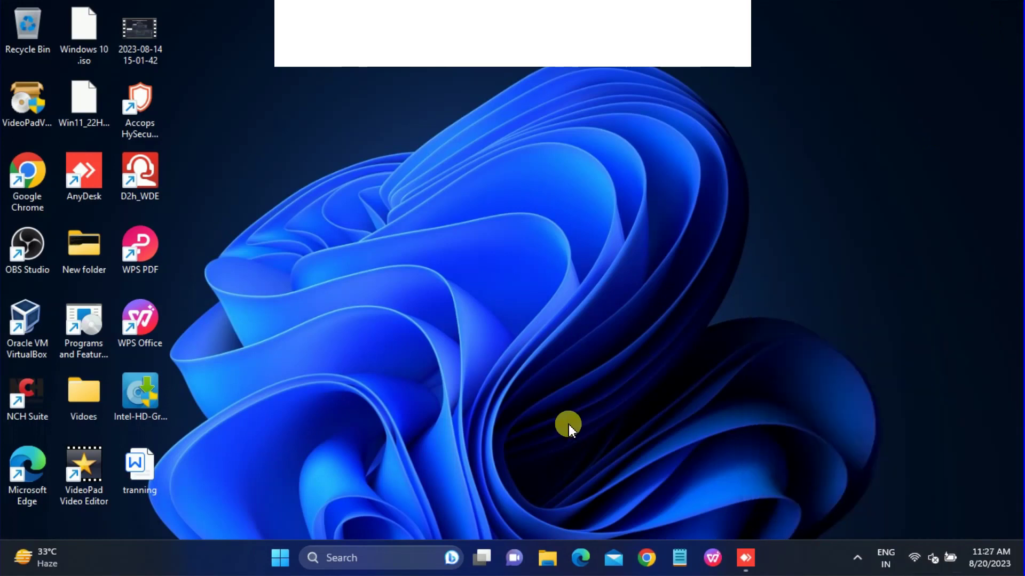
# - Open the Sound settings from Control Panel with its items shown as large icons
pyautogui.click(349, 558)
pyautogui.write('control Panel')
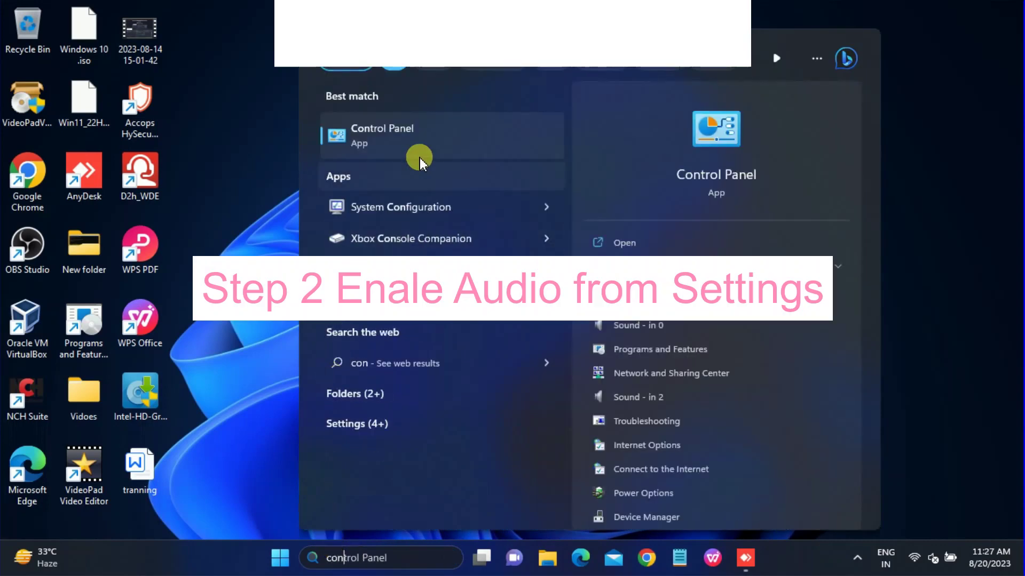
pyautogui.click(410, 136)
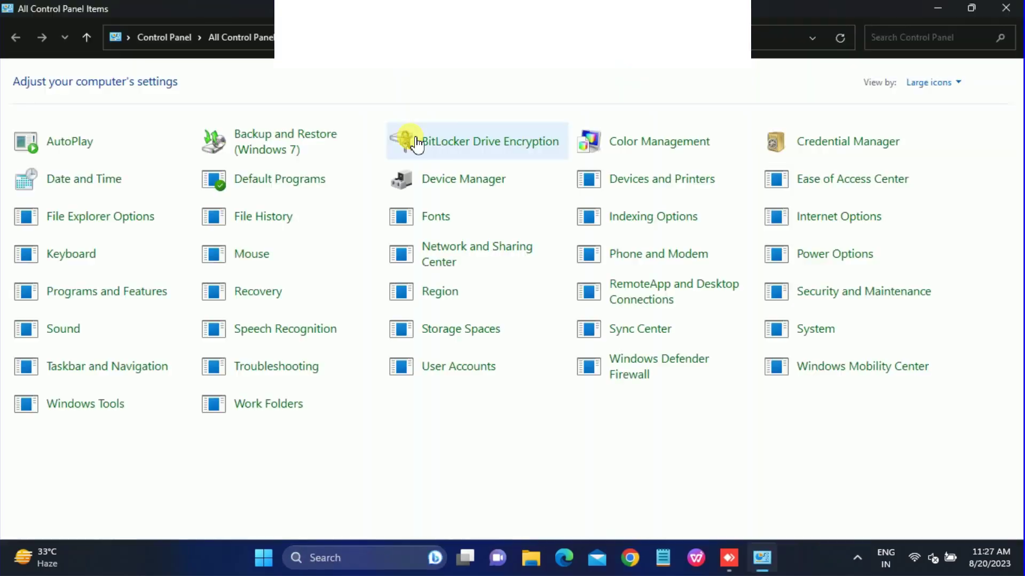
pyautogui.click(921, 87)
pyautogui.click(923, 124)
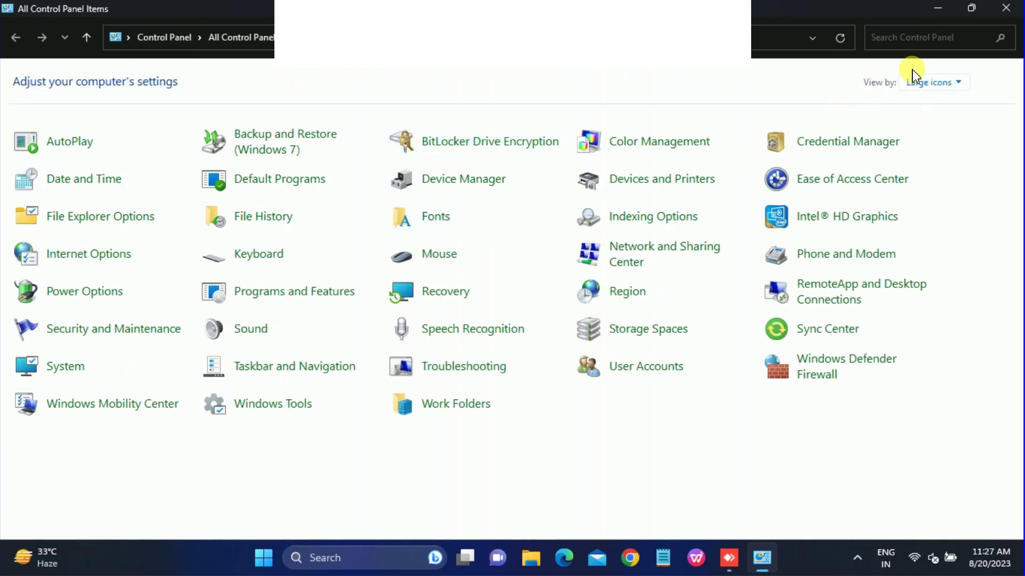
pyautogui.click(250, 330)
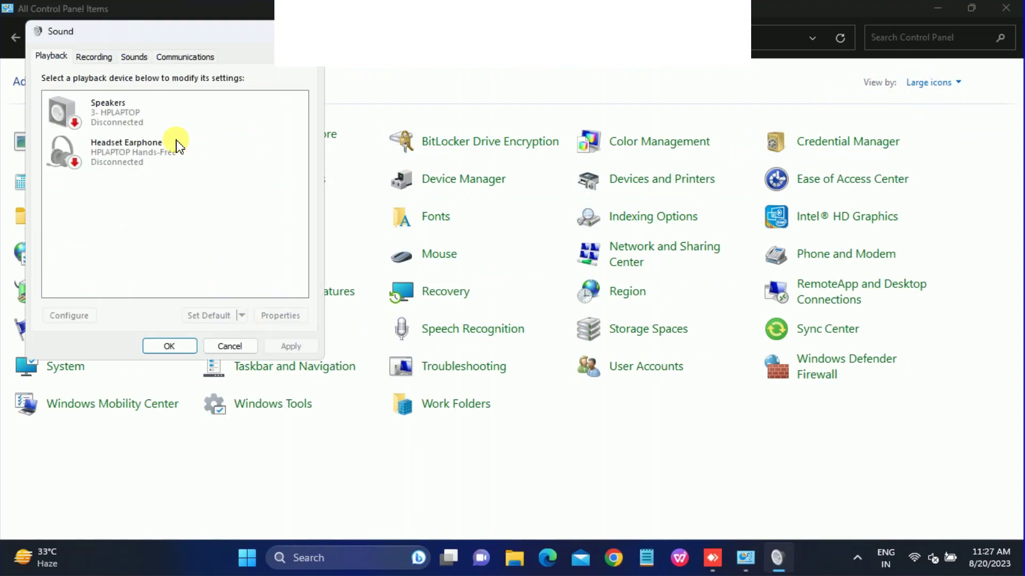
# - Examine the recording and playback devices and the options for Speakers and Headset Earphone, then close Sound and Control Panel
pyautogui.moveTo(163, 29); pyautogui.dragTo(271, 152)
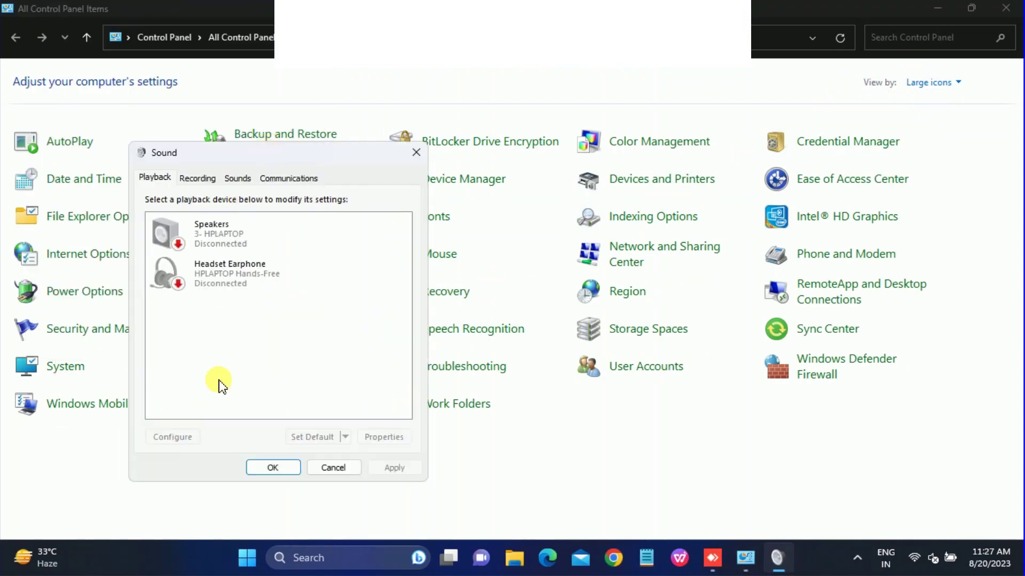
pyautogui.click(200, 179)
pyautogui.click(154, 178)
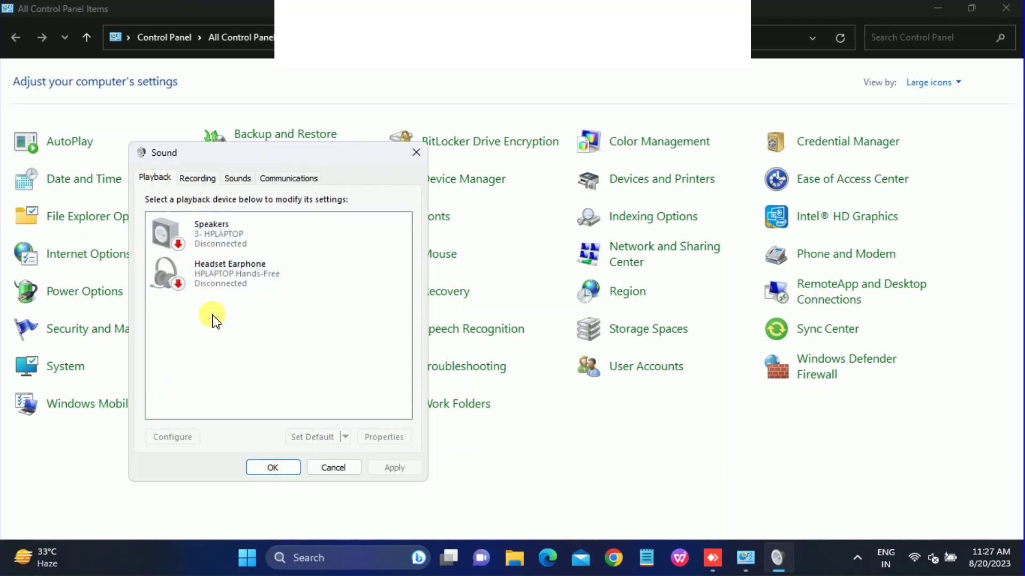
pyautogui.click(235, 247)
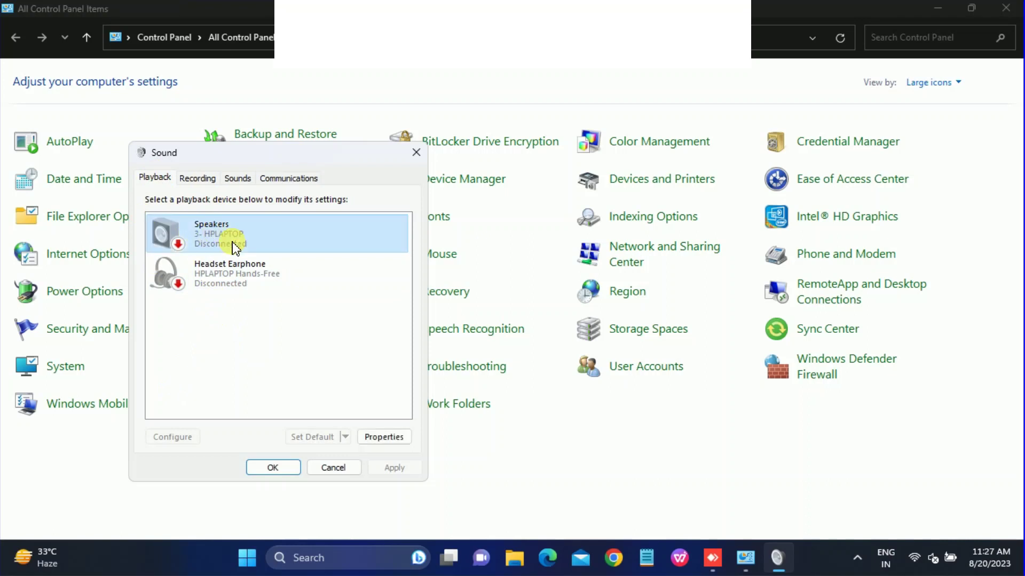
pyautogui.rightClick(235, 247)
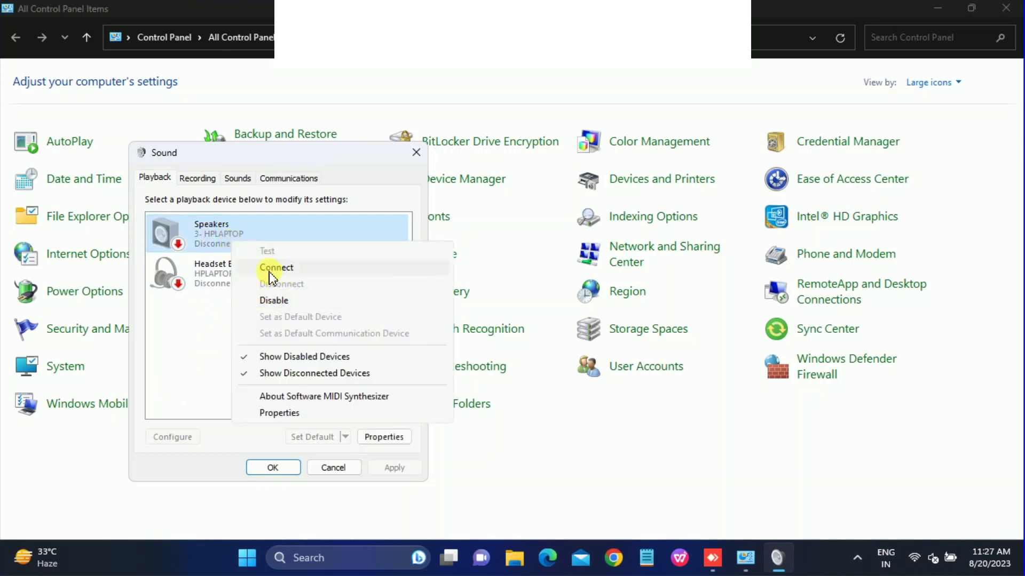
pyautogui.click(195, 272)
pyautogui.rightClick(194, 271)
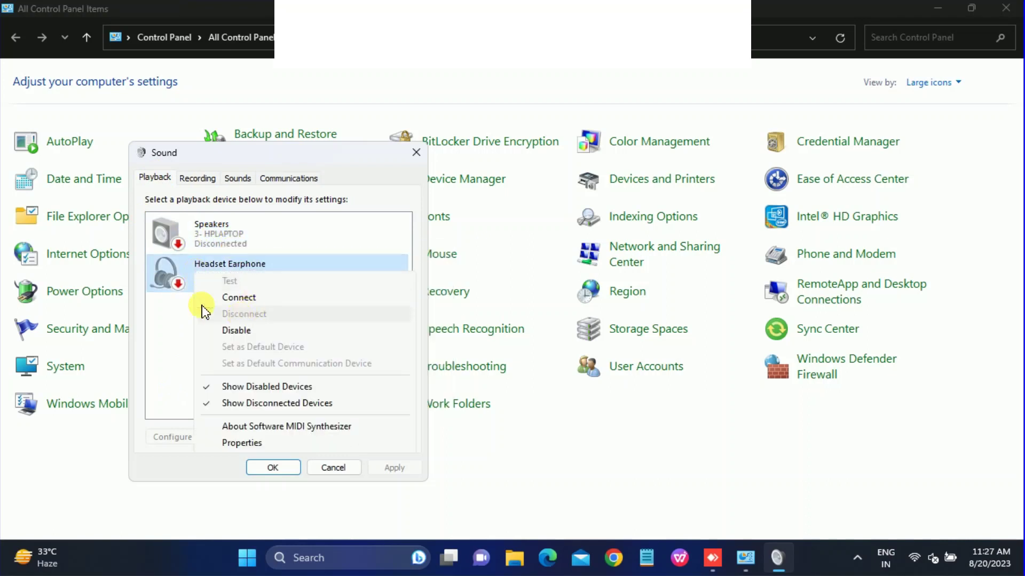
pyautogui.click(206, 232)
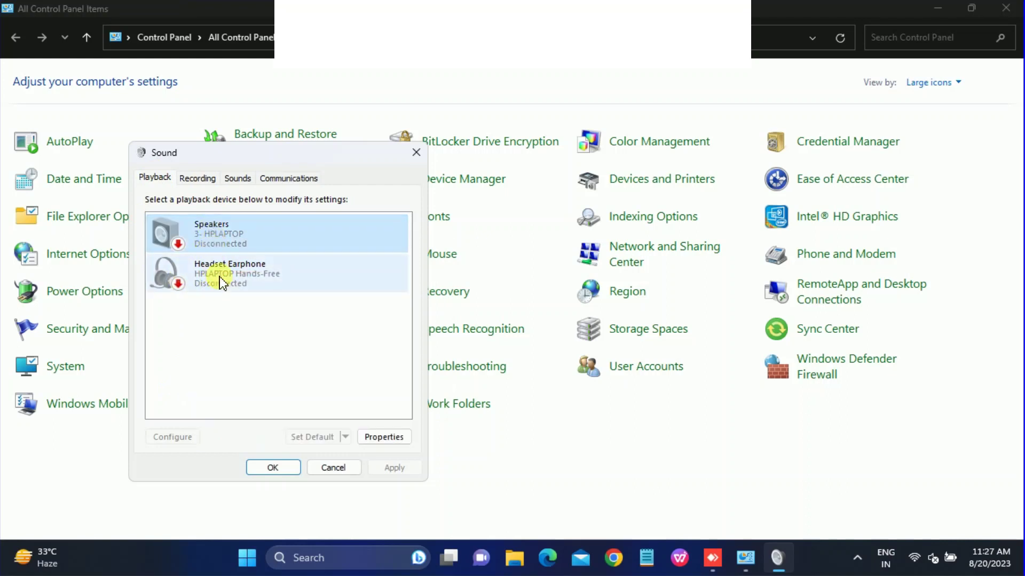
pyautogui.press('Escape')
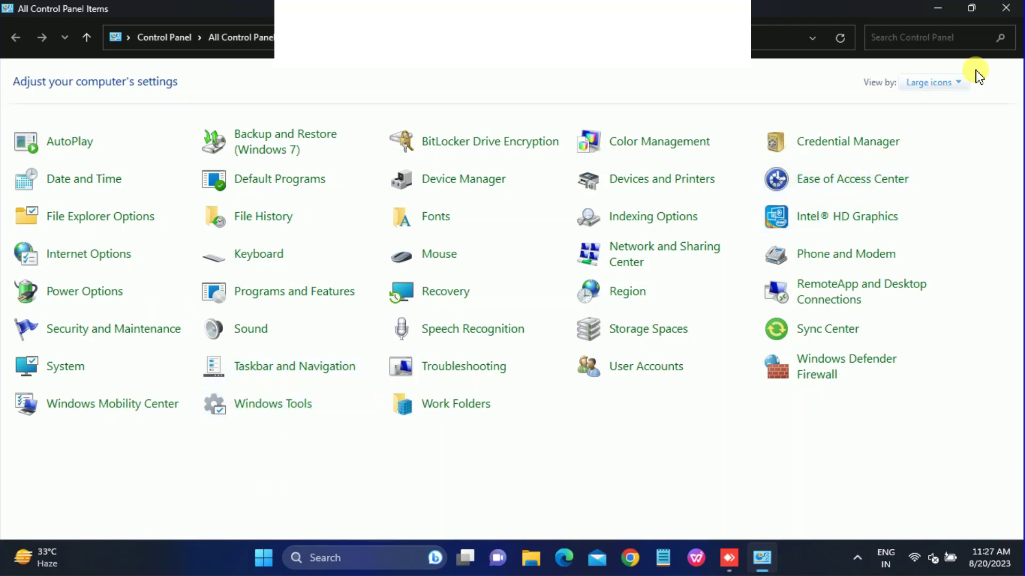
pyautogui.click(1005, 10)
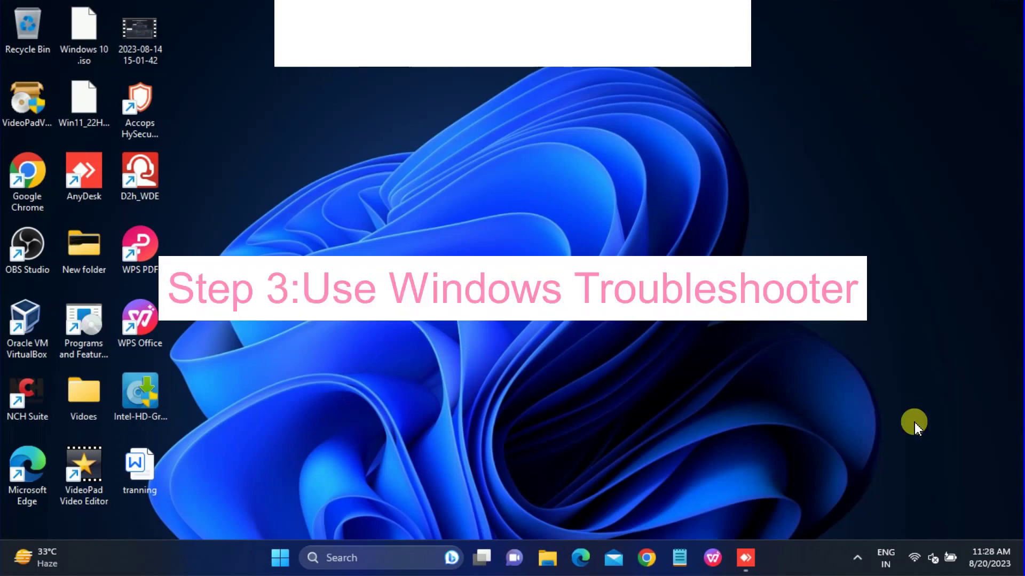
# - Start the sound problem troubleshooter from the system volume control and consent to automated audio diagnostics
pyautogui.rightClick(934, 566)
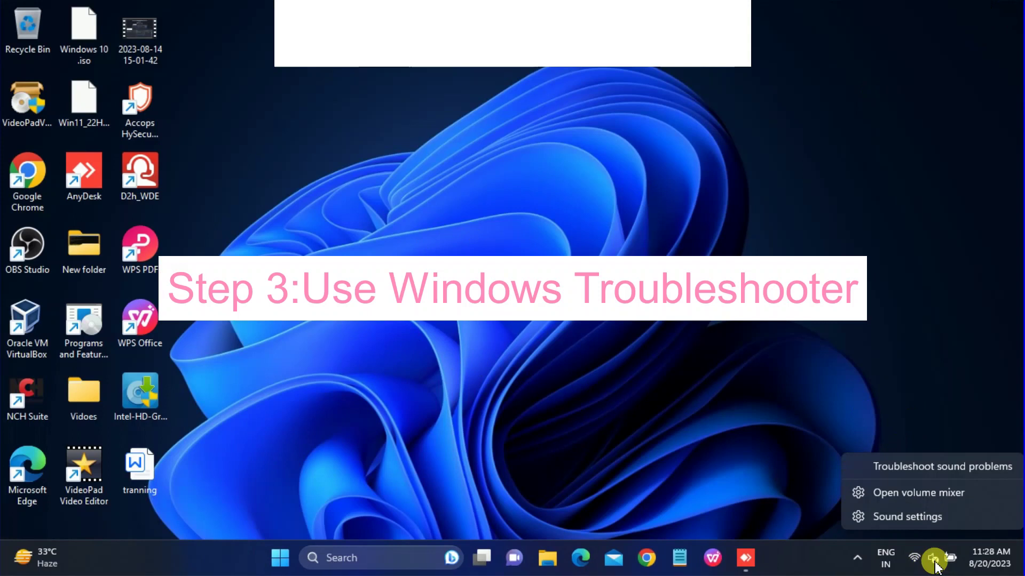
pyautogui.click(943, 468)
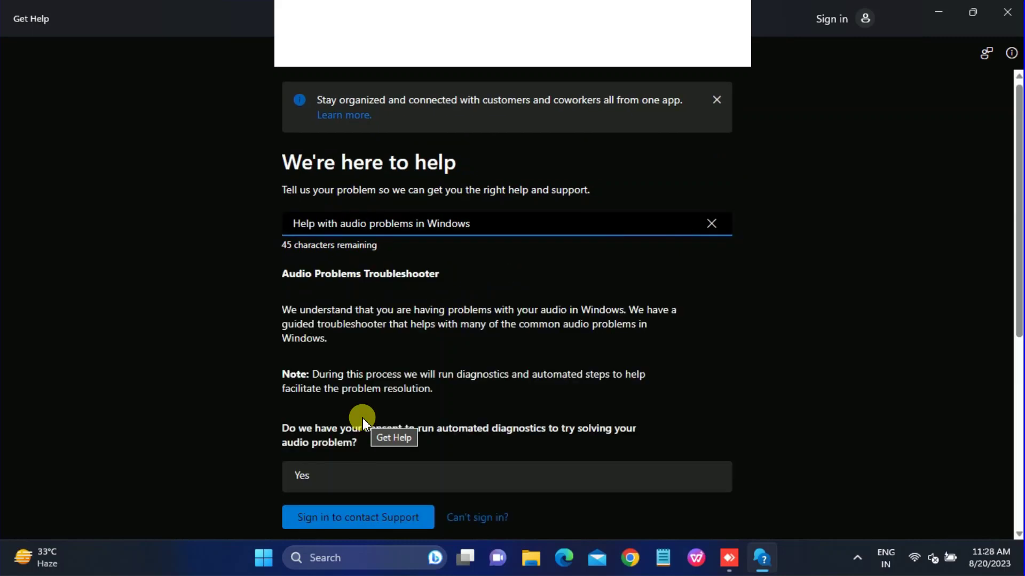
pyautogui.scroll(-4, 385, 403)
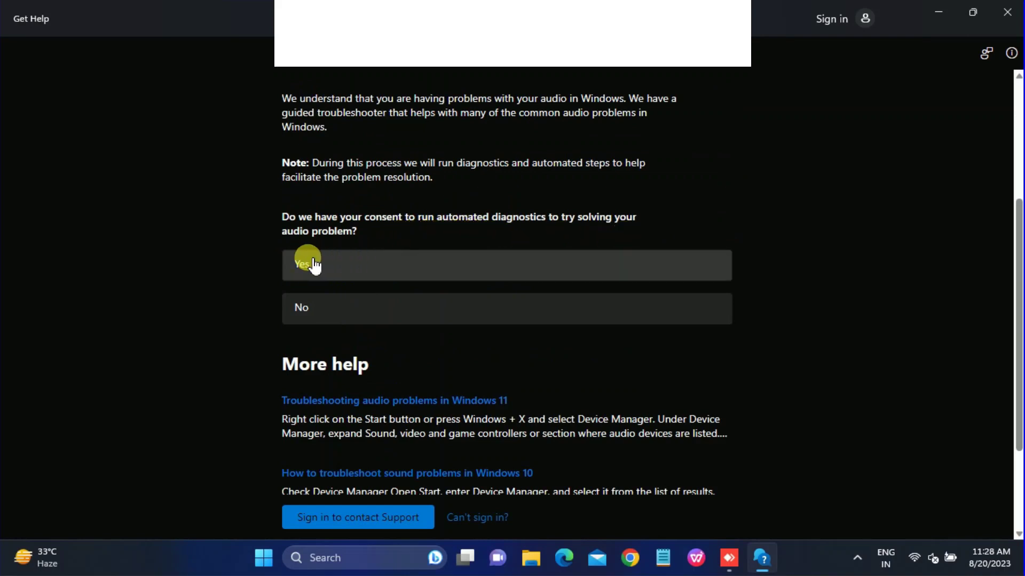
pyautogui.click(345, 265)
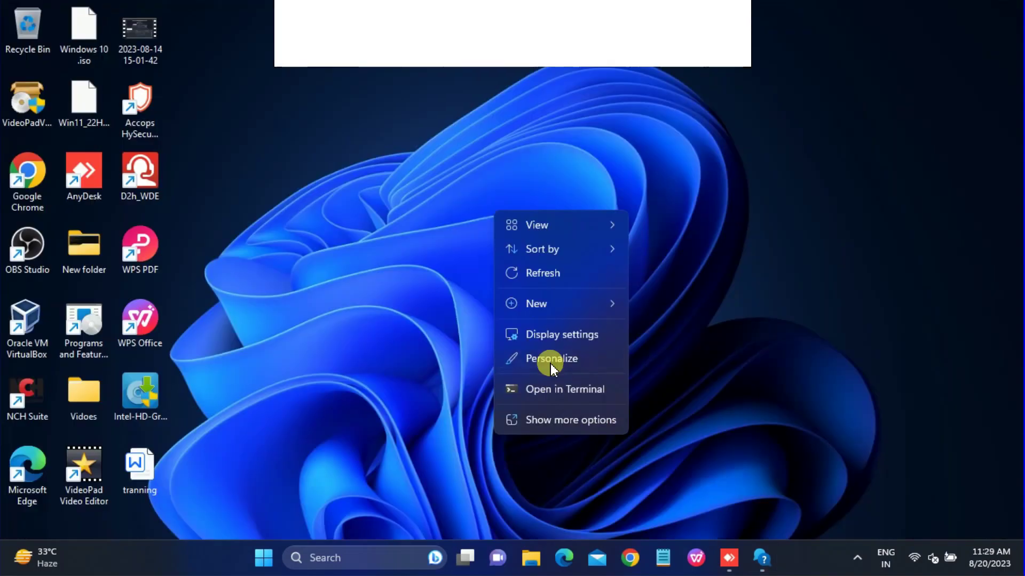
# - Apply the light Windows bloom theme in the desktop's personalization settings and close Settings
pyautogui.click(550, 361)
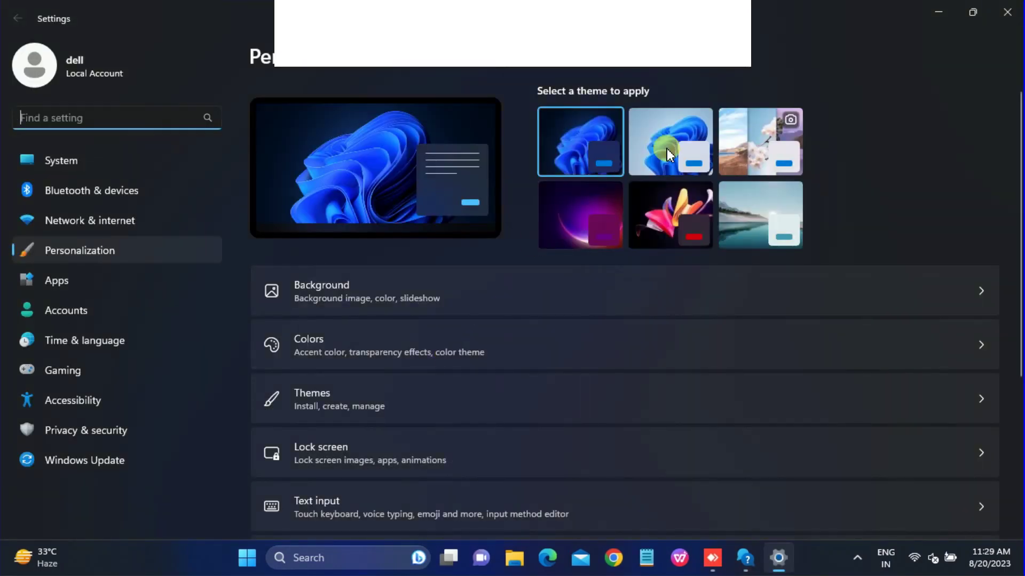
pyautogui.click(1007, 12)
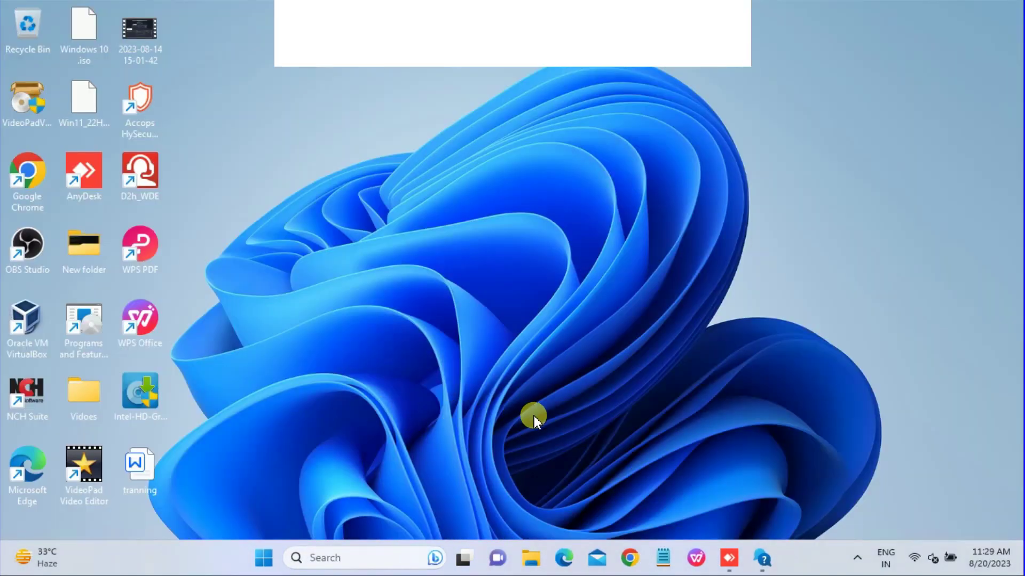
# - Return to Get Help, examine the audio diagnostic result and the further help topics, check the quick settings volume, and close Get Help
pyautogui.click(764, 557)
pyautogui.scroll(-5, 406, 413)
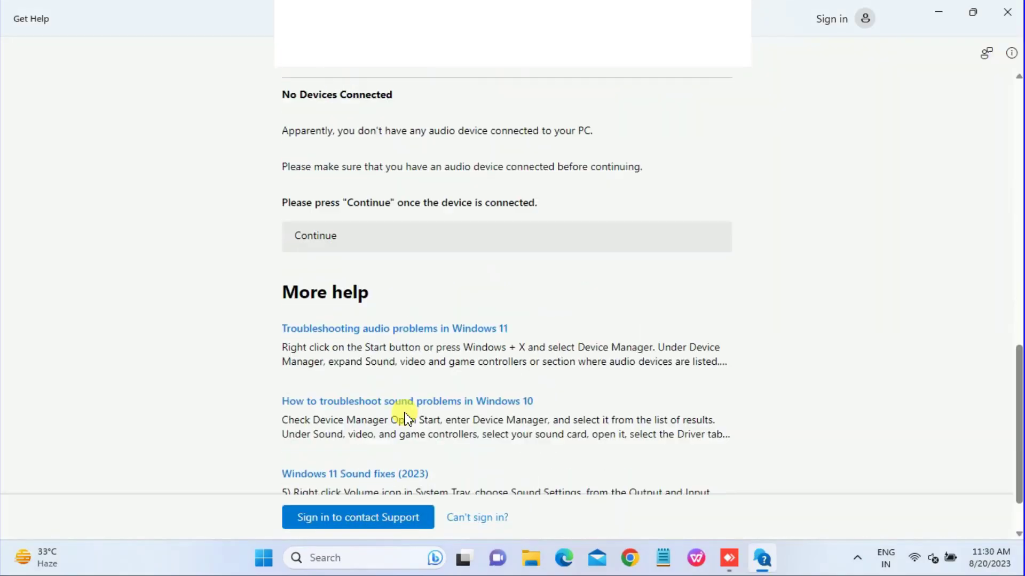
pyautogui.scroll(-1, 411, 415)
pyautogui.scroll(1, 408, 406)
pyautogui.scroll(-1, 403, 394)
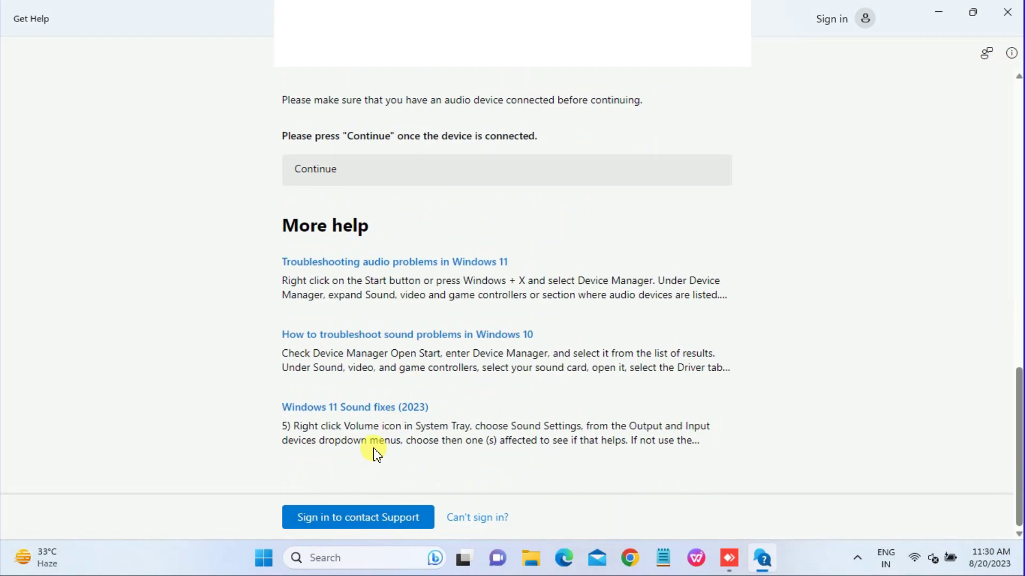
pyautogui.scroll(1, 373, 450)
pyautogui.scroll(1, 332, 206)
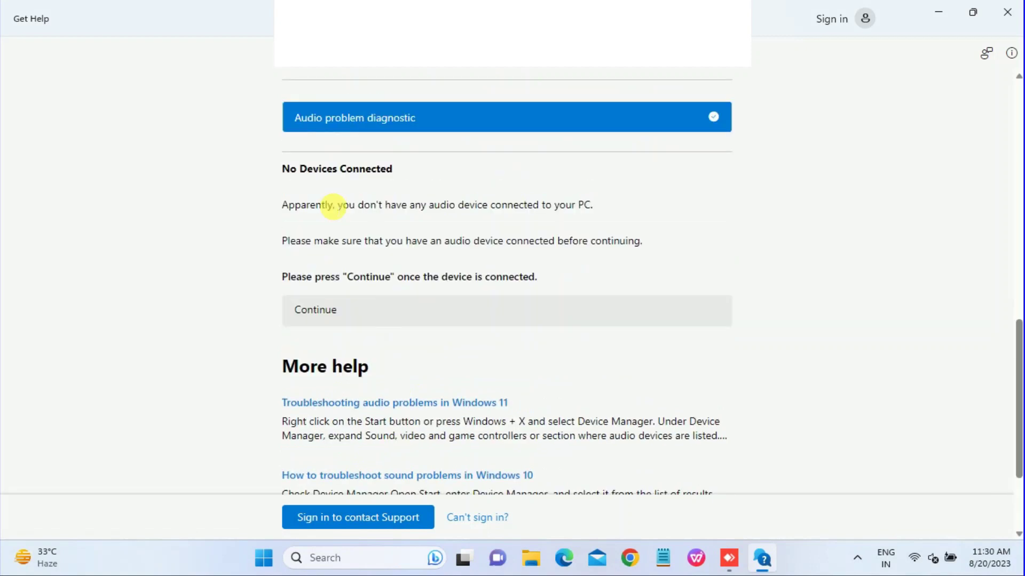
pyautogui.moveTo(312, 169); pyautogui.dragTo(385, 168)
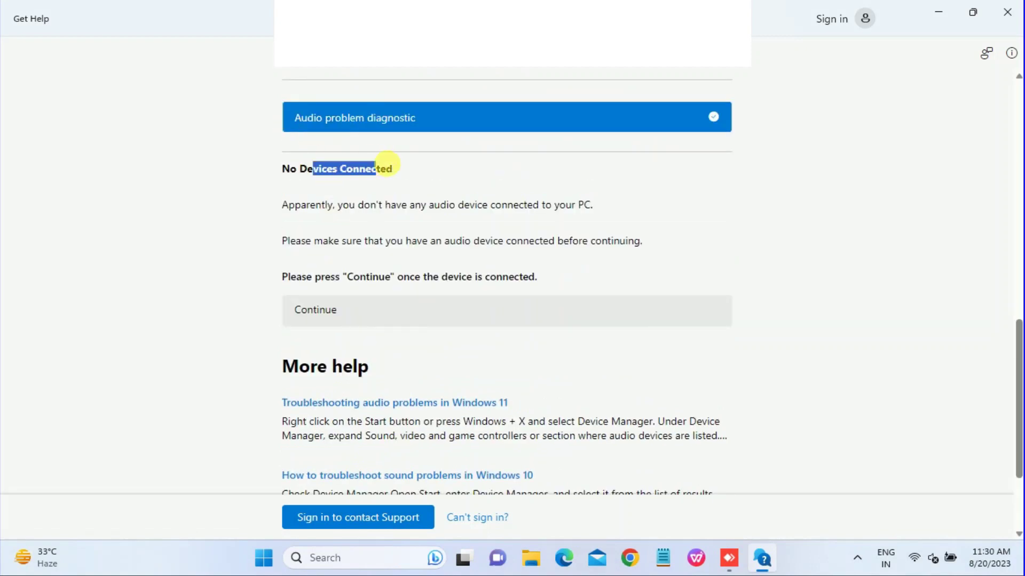
pyautogui.click(935, 567)
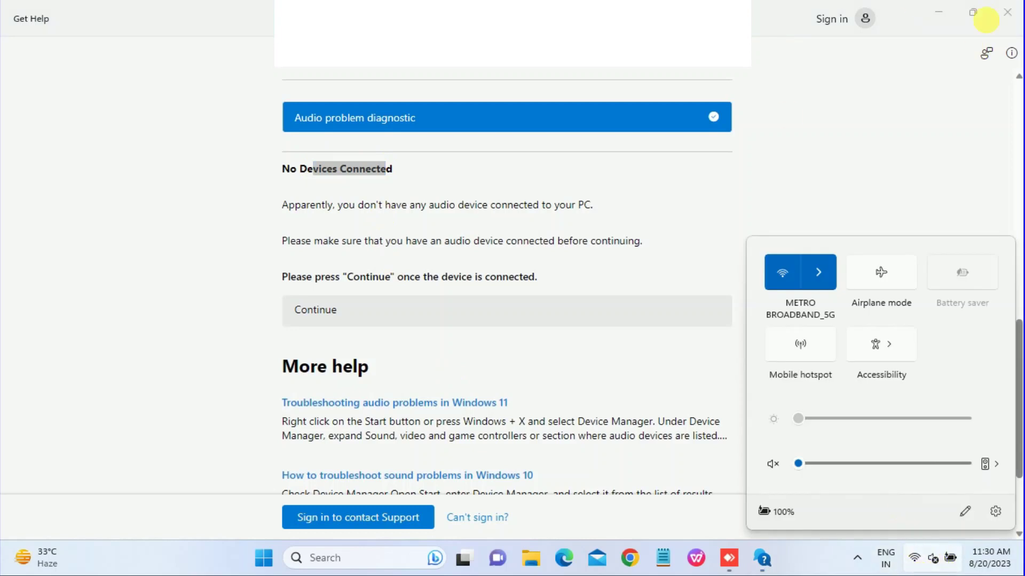
pyautogui.click(1007, 12)
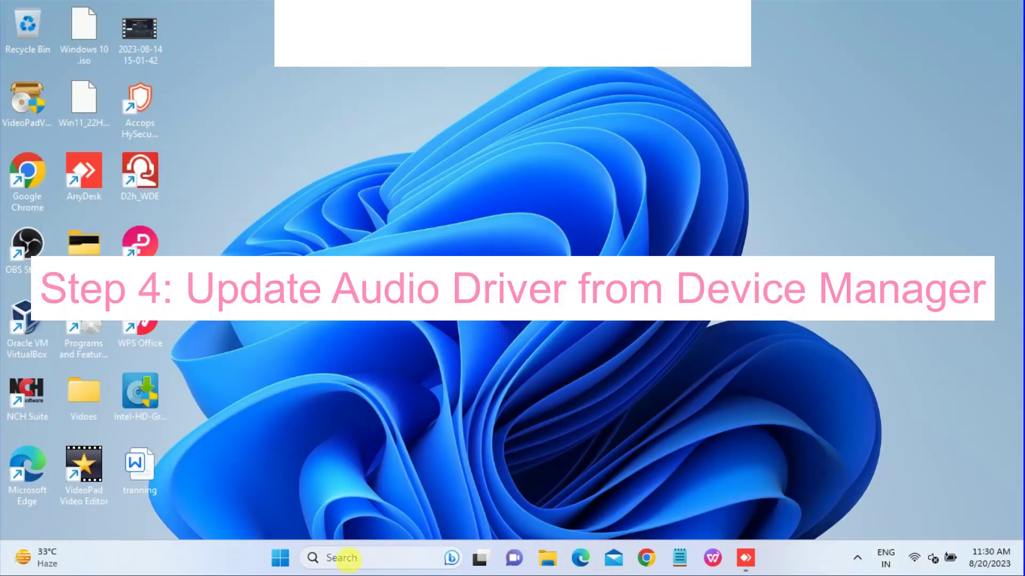
# - Open Device Manager through a Windows search and expand the Sound, video and game controllers category
pyautogui.click(342, 558)
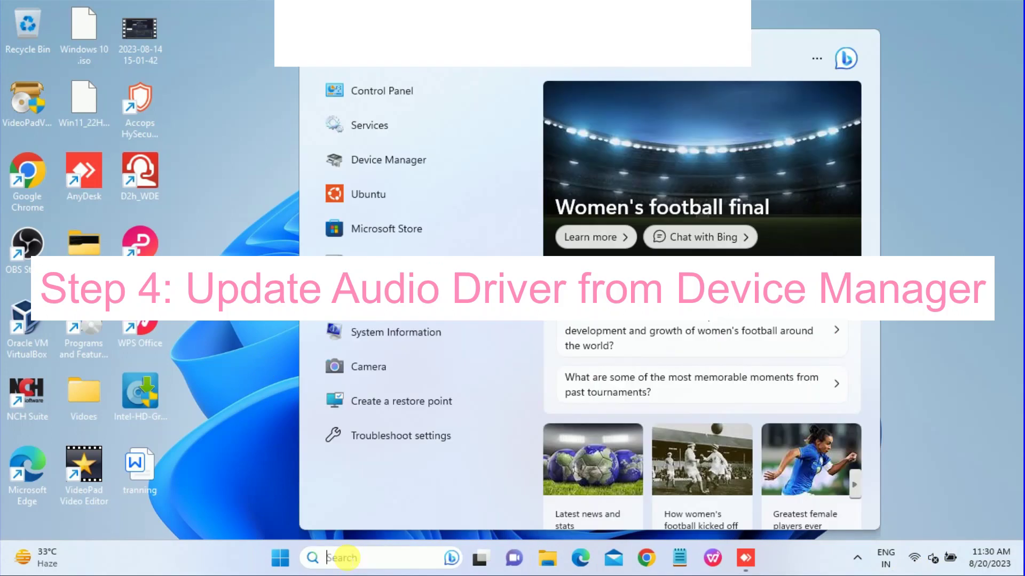
pyautogui.write('devi')
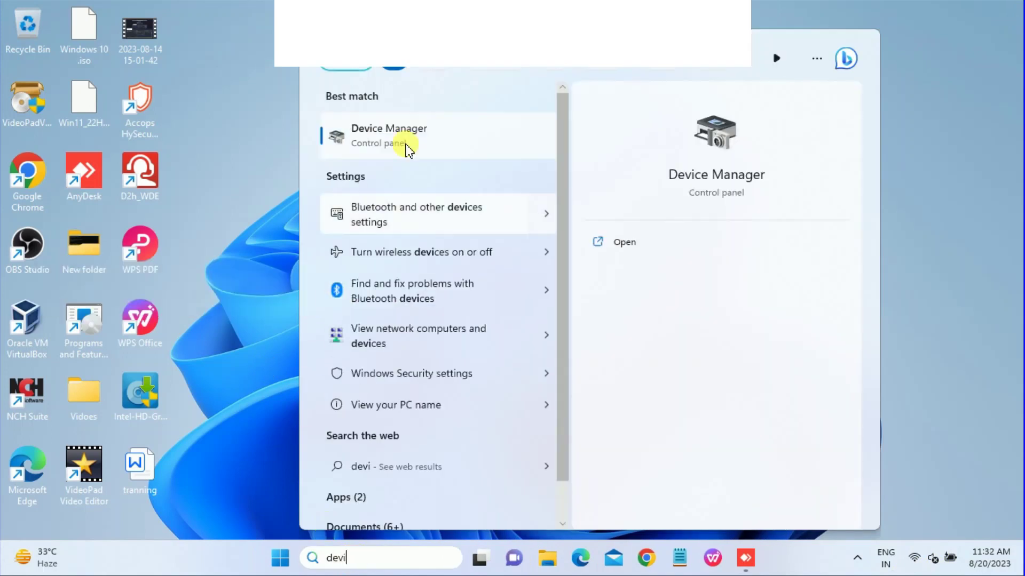
pyautogui.click(402, 132)
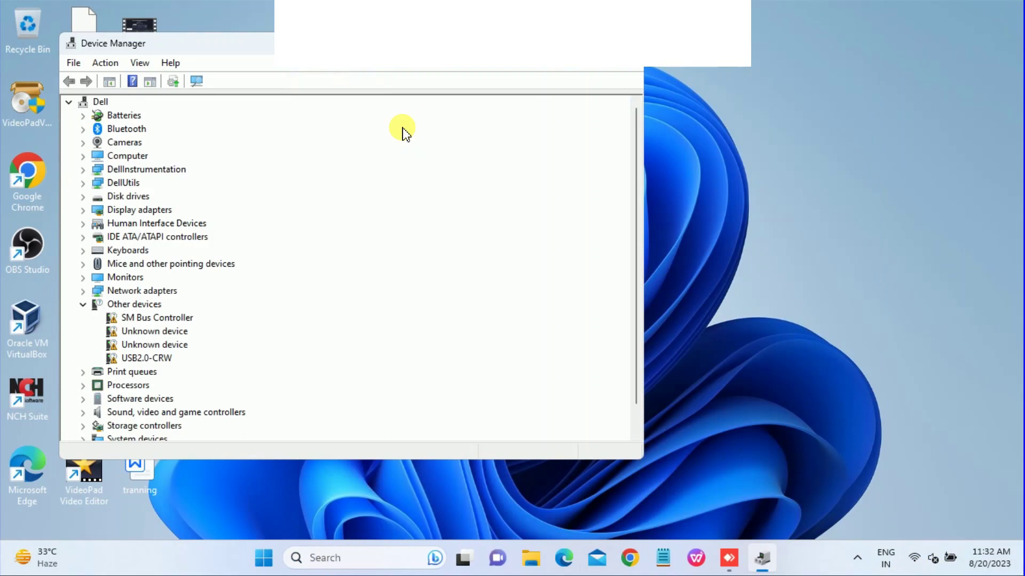
pyautogui.scroll(-1, 176, 282)
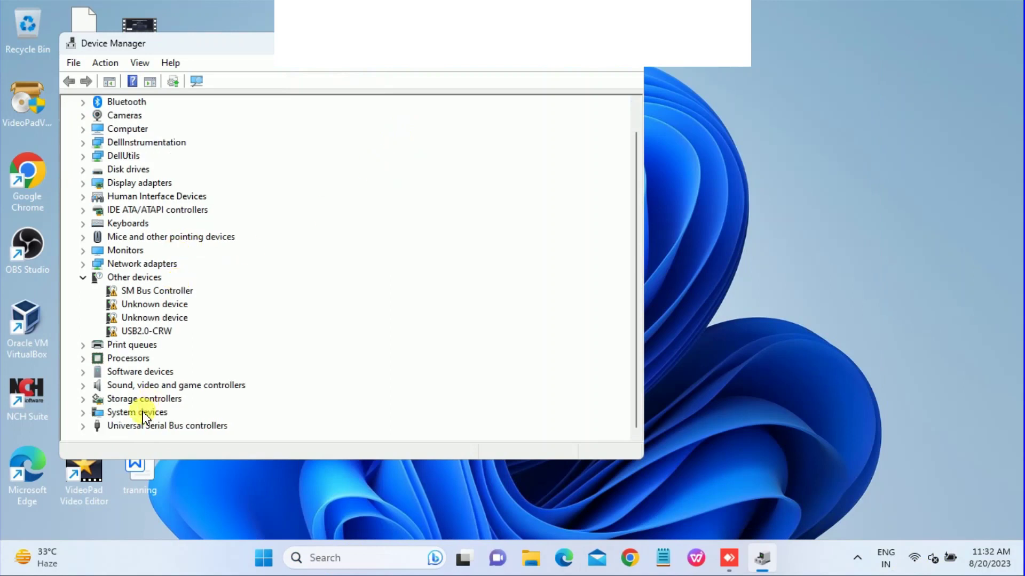
pyautogui.click(84, 388)
pyautogui.scroll(-1, 265, 308)
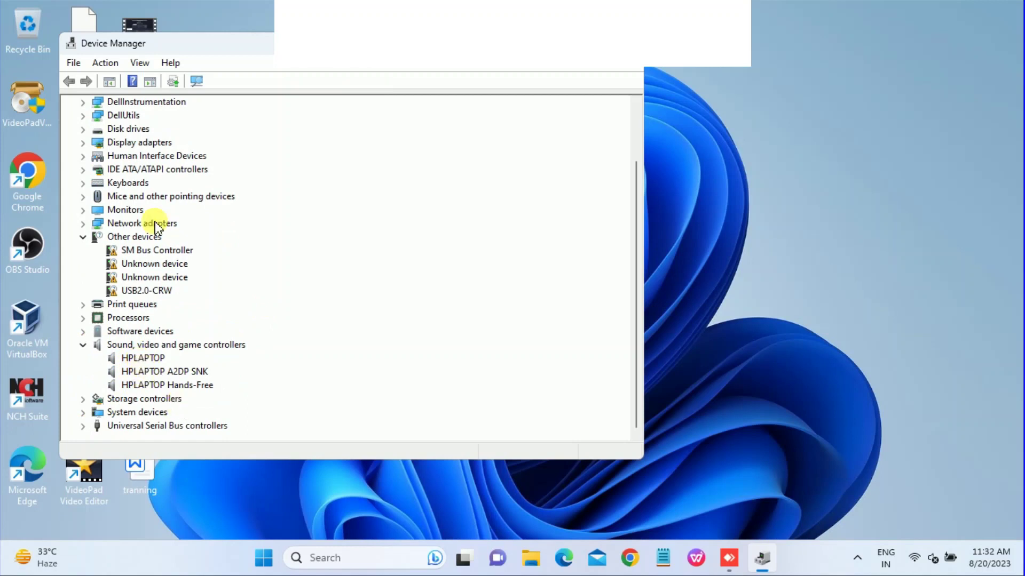
# - Show hidden devices in Device Manager and bring the sound controllers into view
pyautogui.click(140, 63)
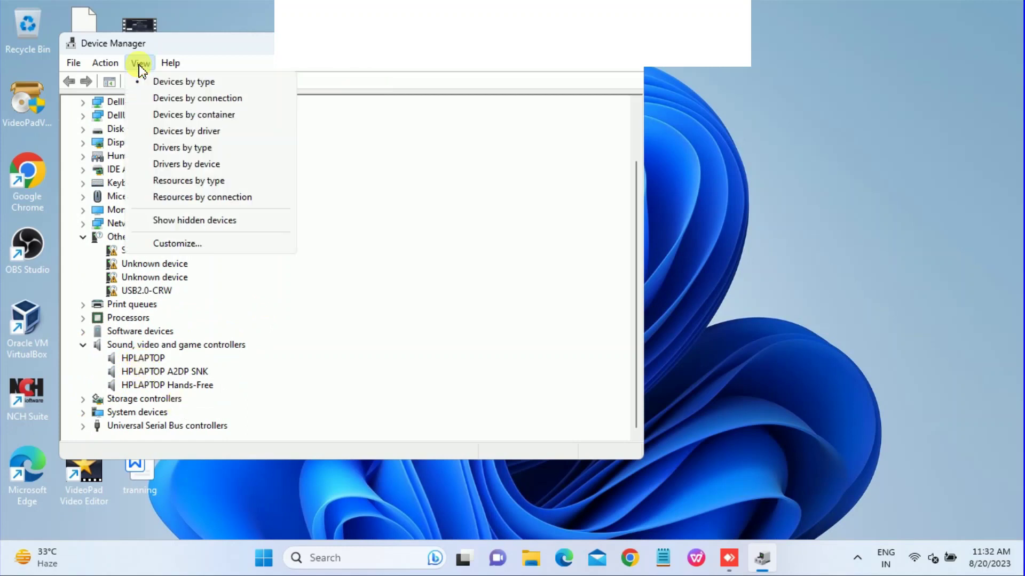
pyautogui.click(177, 223)
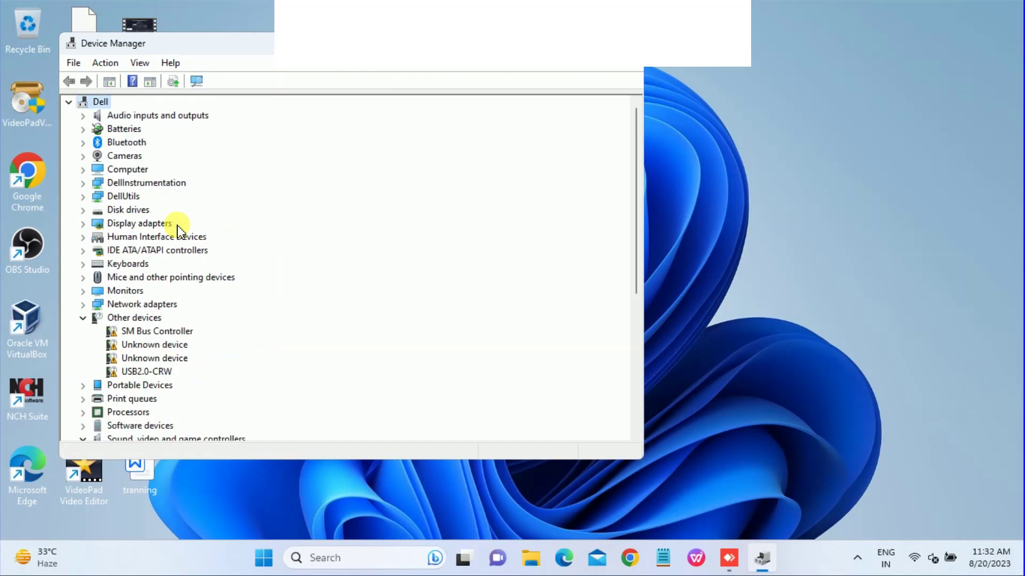
pyautogui.scroll(-6, 178, 230)
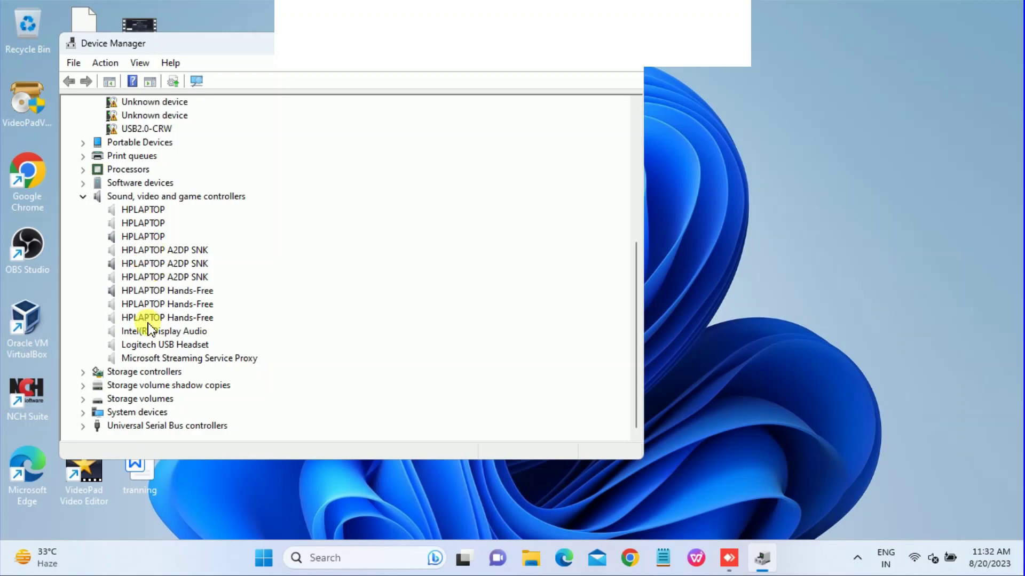
# - Search automatically for an updated driver for the first HPLAPTOP A2DP SNK device and close the driver wizard
pyautogui.scroll(1, 144, 294)
pyautogui.click(153, 292)
pyautogui.rightClick(154, 292)
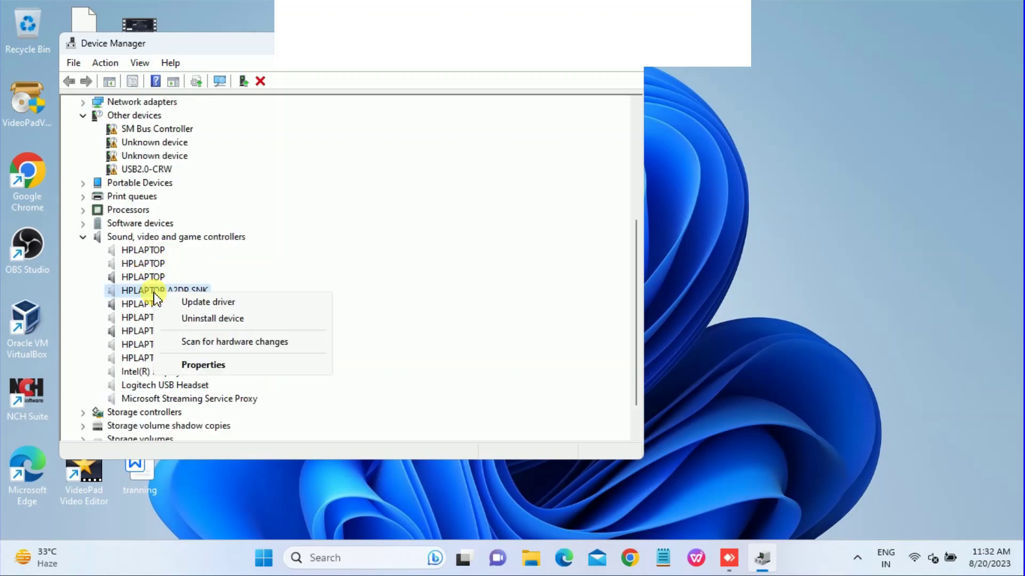
pyautogui.click(213, 301)
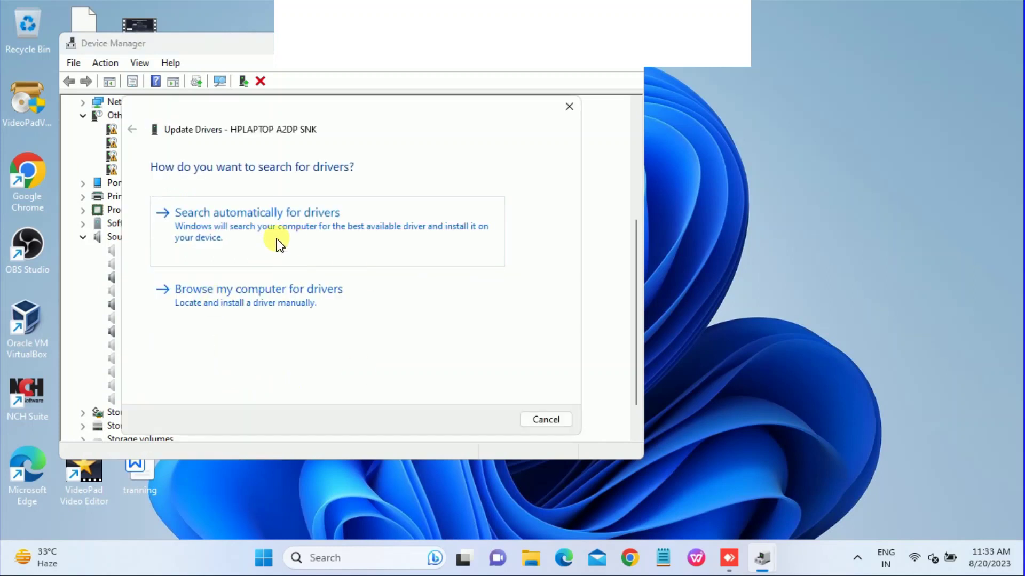
pyautogui.click(295, 243)
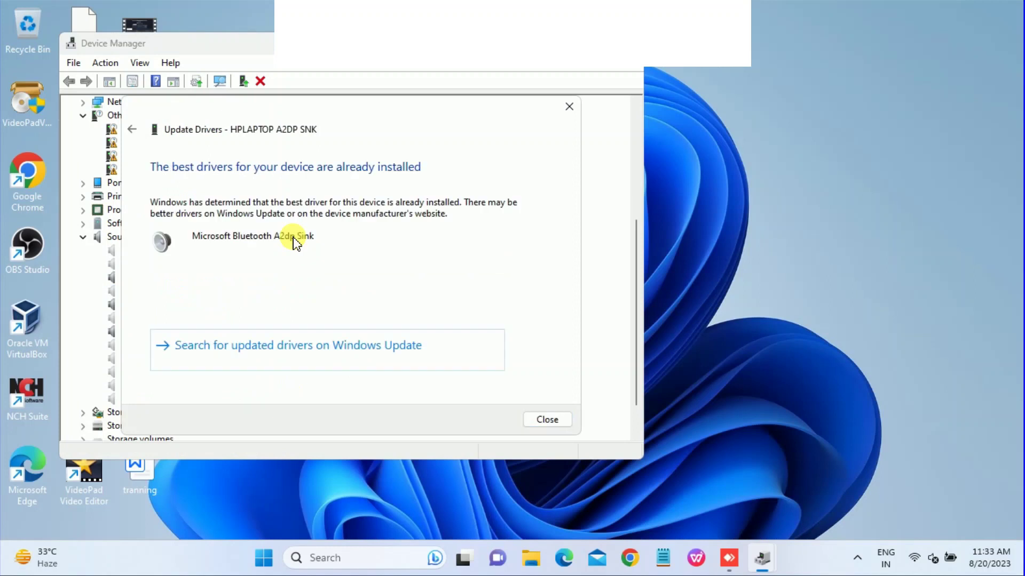
pyautogui.click(547, 419)
# - Install the Audio Source Service driver for the first HPLAPTOP A2DP SNK device from the drivers available on the computer
pyautogui.rightClick(159, 288)
pyautogui.click(216, 295)
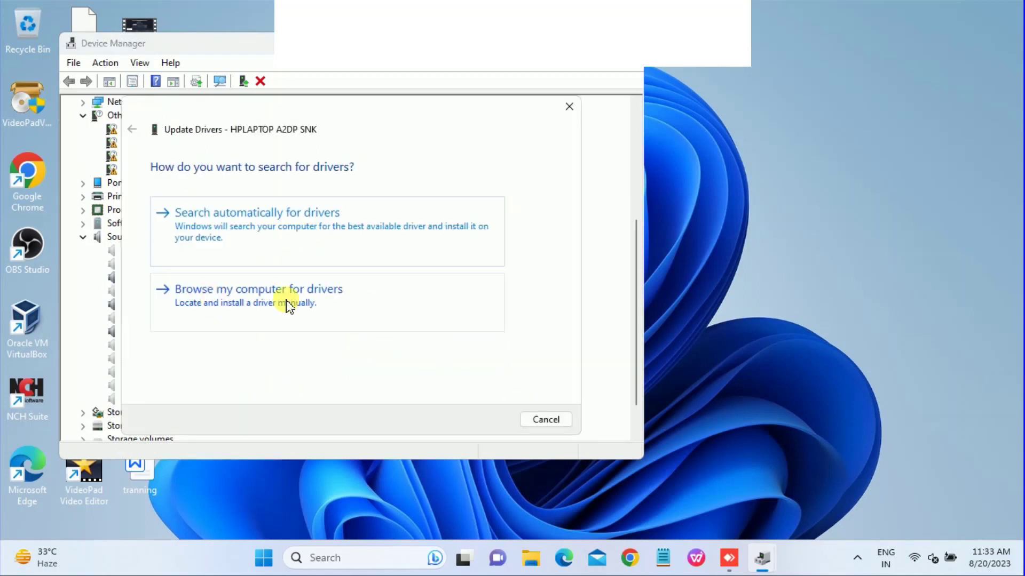
pyautogui.click(218, 300)
pyautogui.click(235, 351)
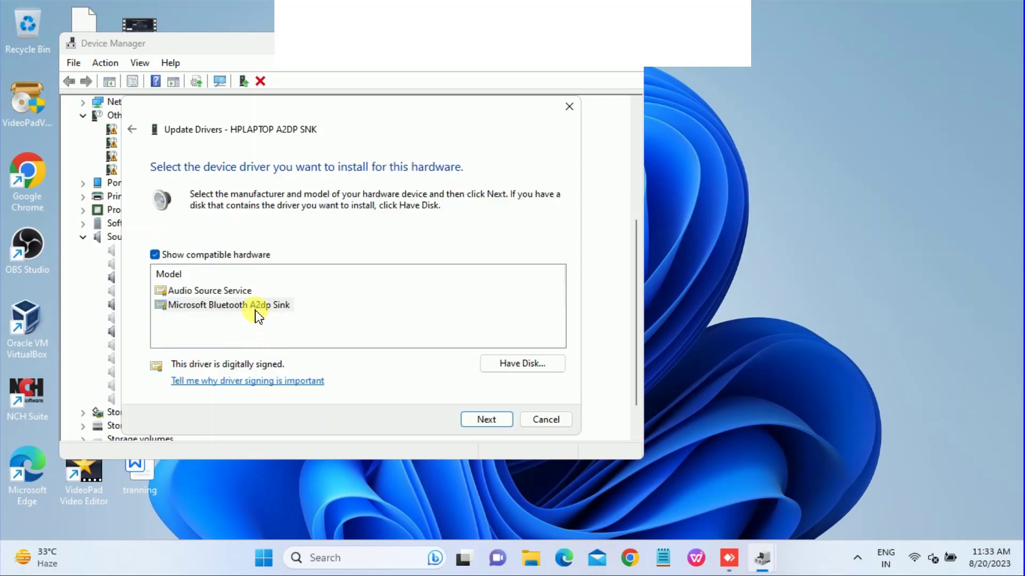
pyautogui.click(222, 291)
pyautogui.click(482, 419)
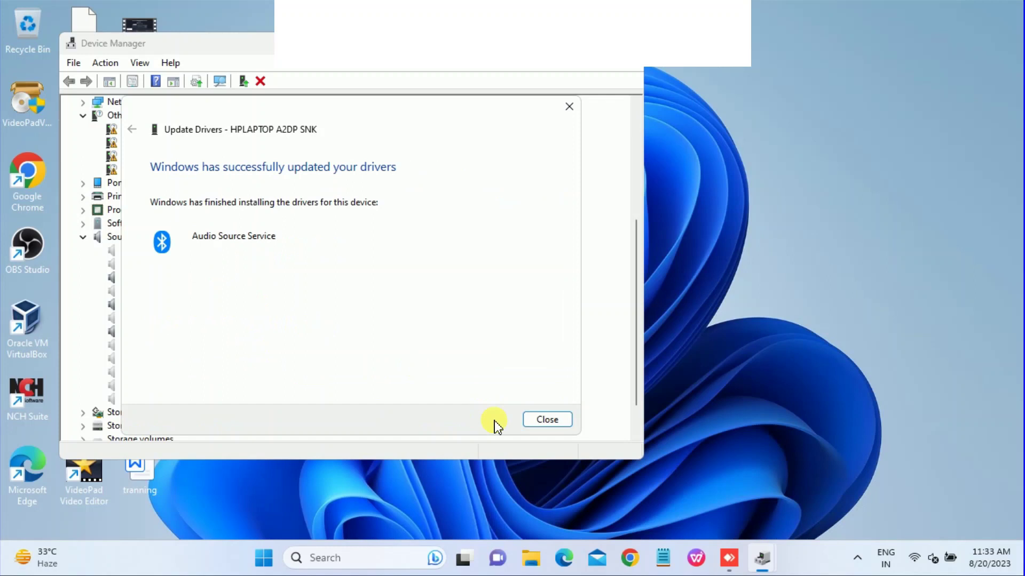
pyautogui.click(543, 418)
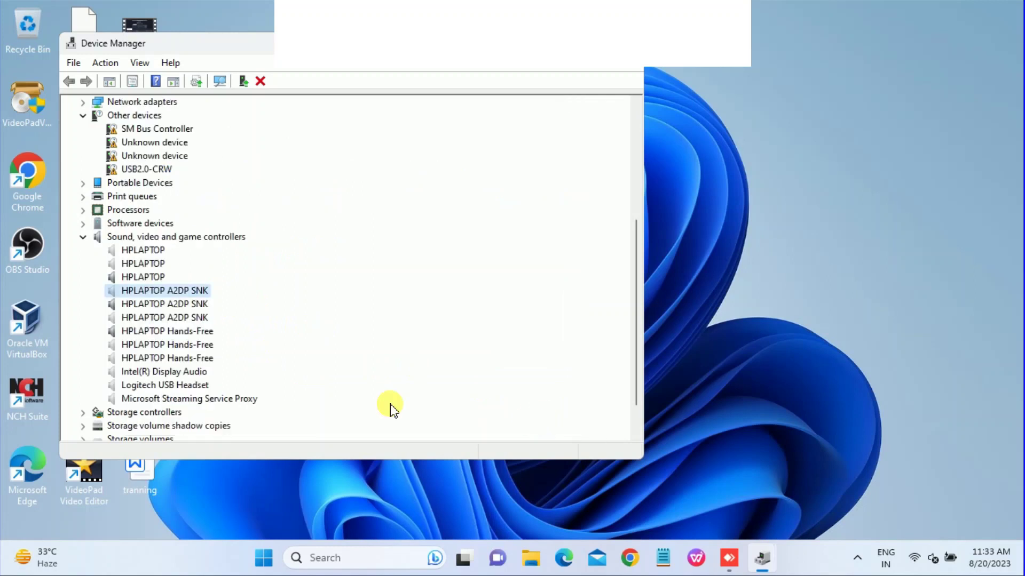
# - Collapse the Sound, video and game controllers category, close Device Manager and refresh the desktop
pyautogui.click(83, 238)
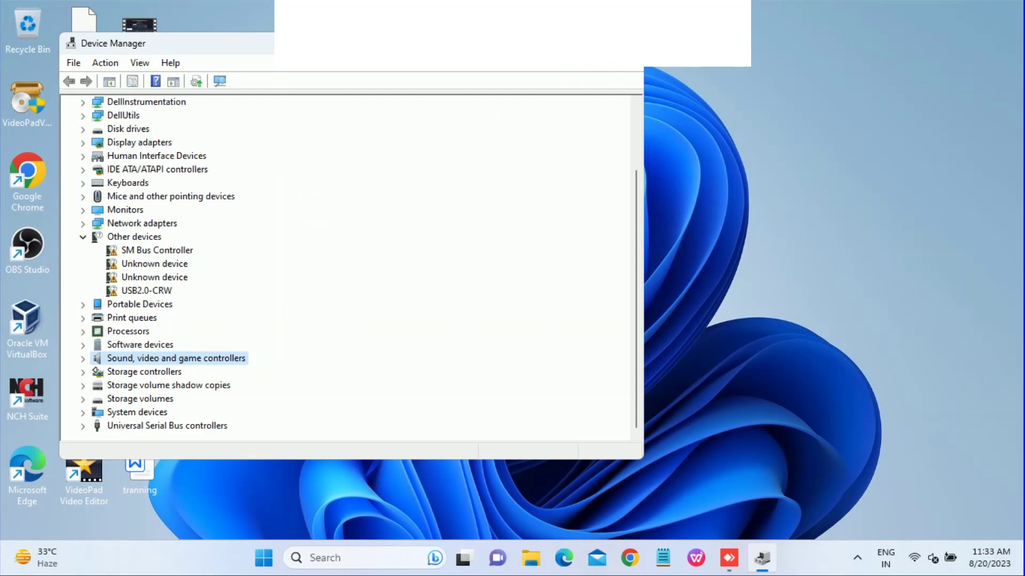
pyautogui.hotkey('alt', 'F4')
pyautogui.rightClick(408, 246)
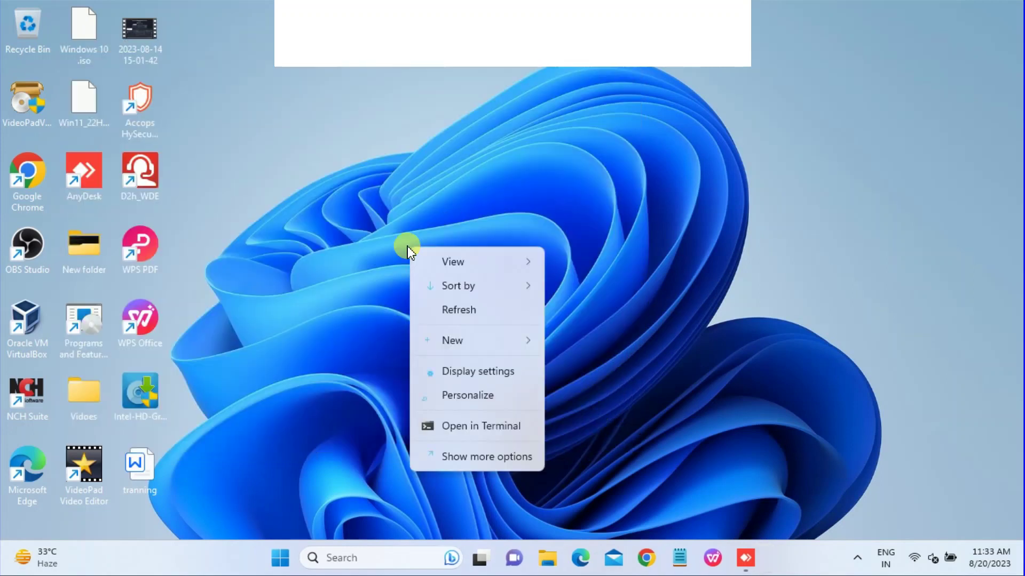
pyautogui.click(459, 316)
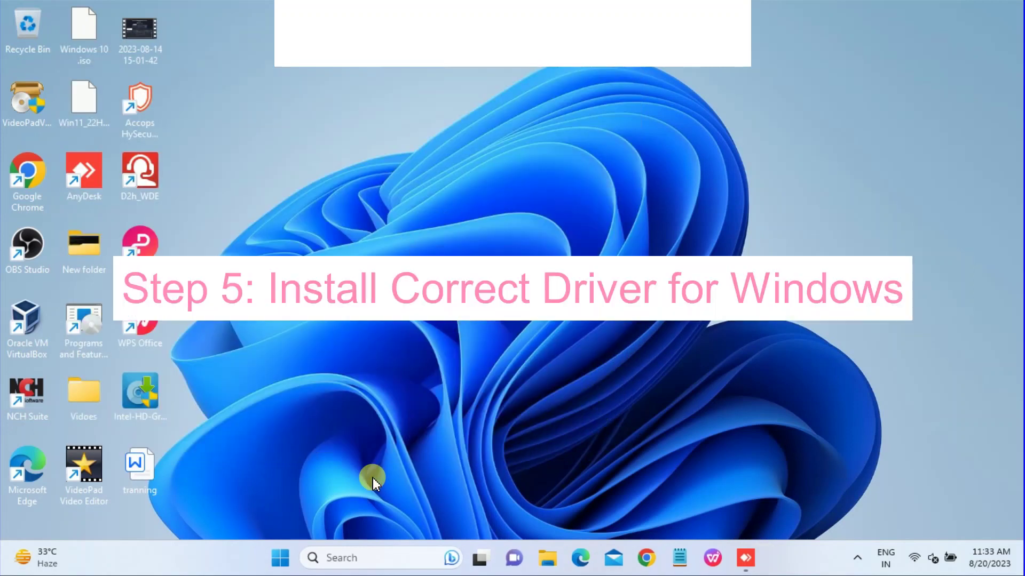
# - Switch to Google Chrome and search Google for "dell driver download"
pyautogui.click(644, 555)
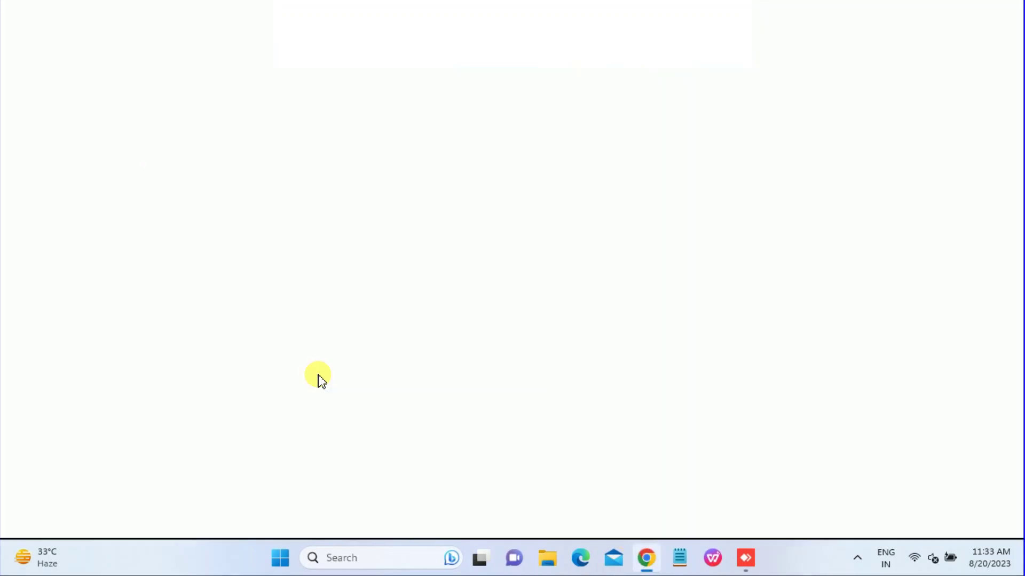
pyautogui.click(175, 47)
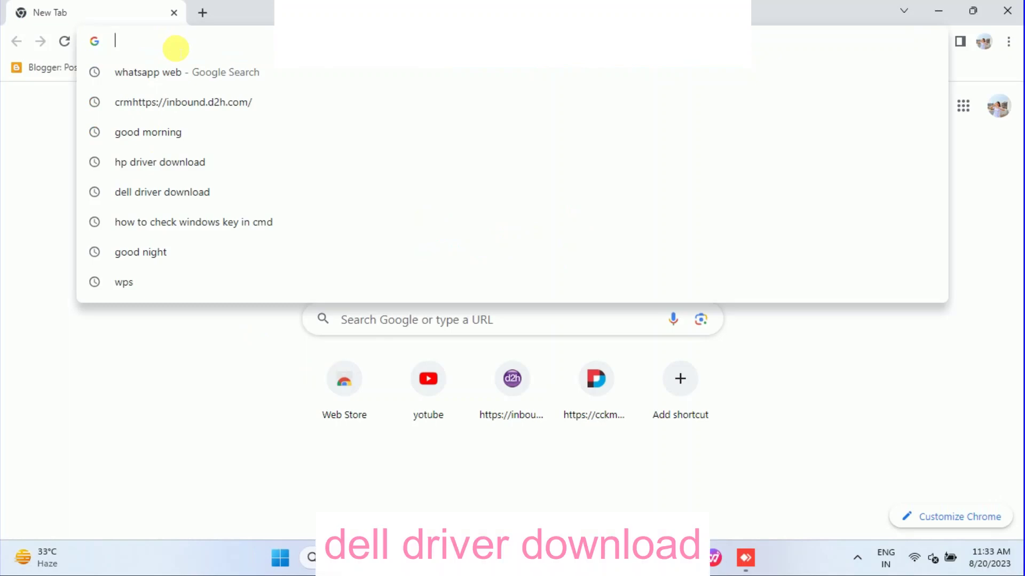
pyautogui.write('dell driver')
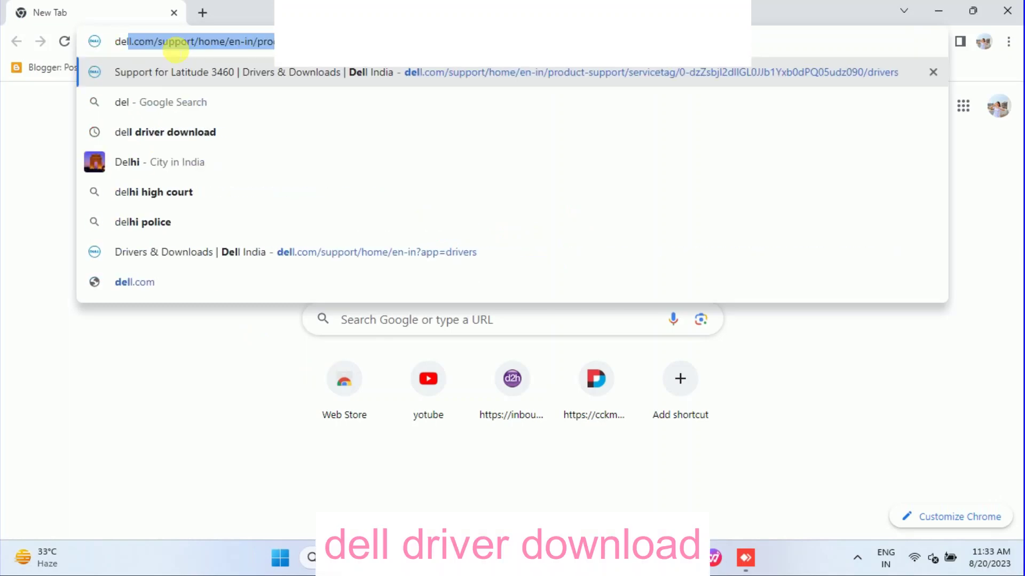
pyautogui.write(' do')
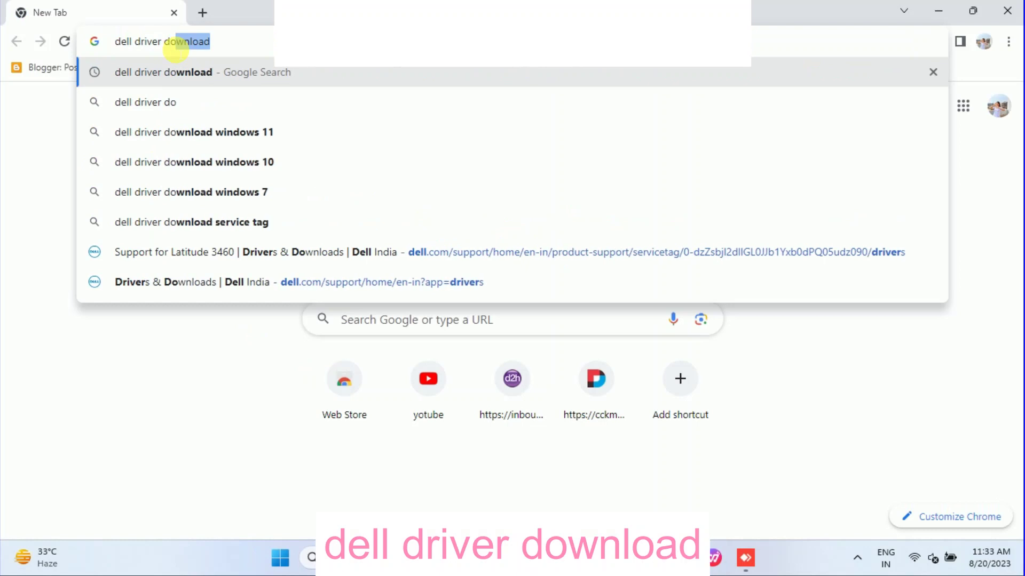
pyautogui.press('Return')
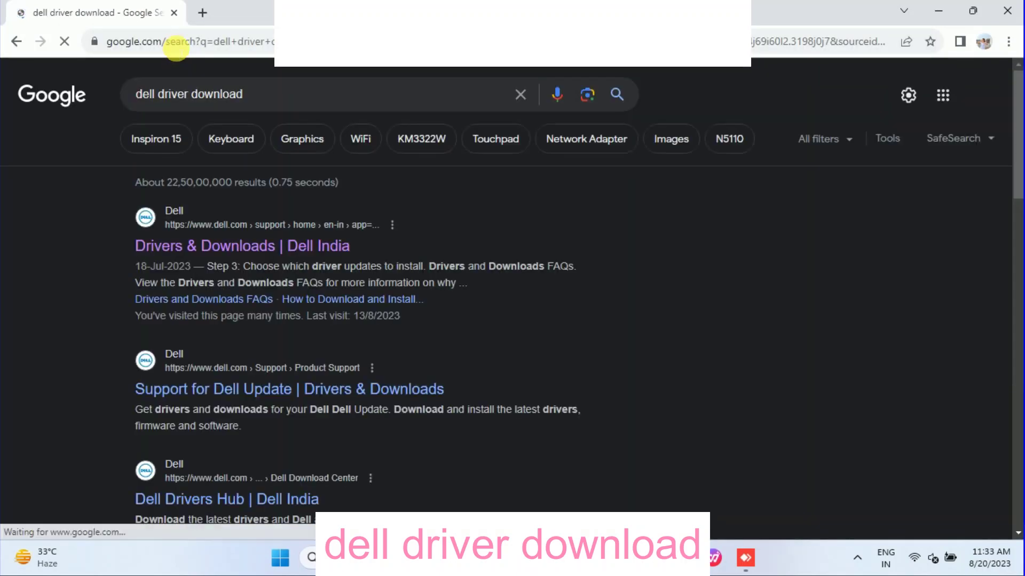
# - Open a new browser tab and search Google for "lenovo driver download"
pyautogui.click(199, 14)
pyautogui.write('lenovo driver')
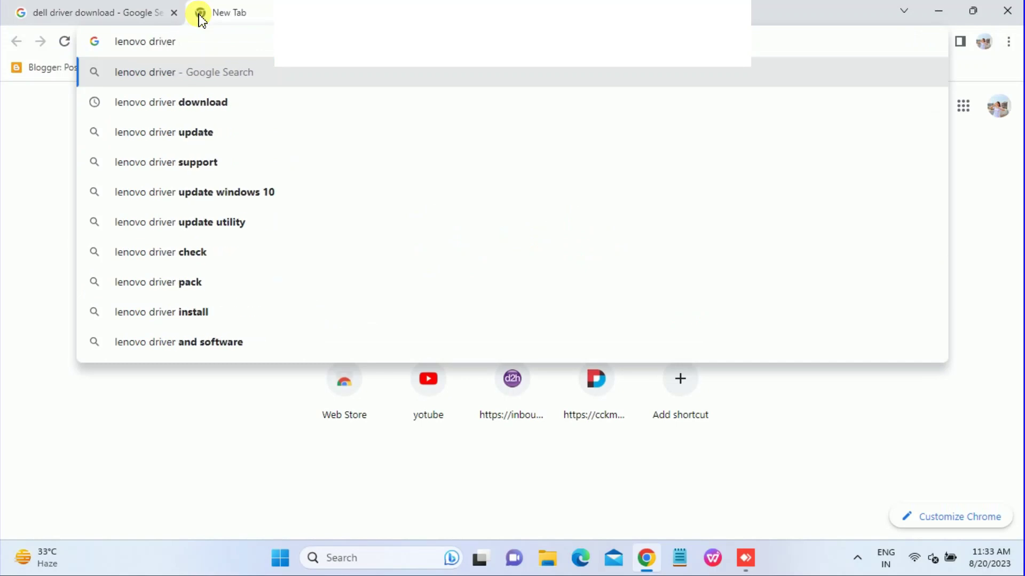
pyautogui.press('Down')
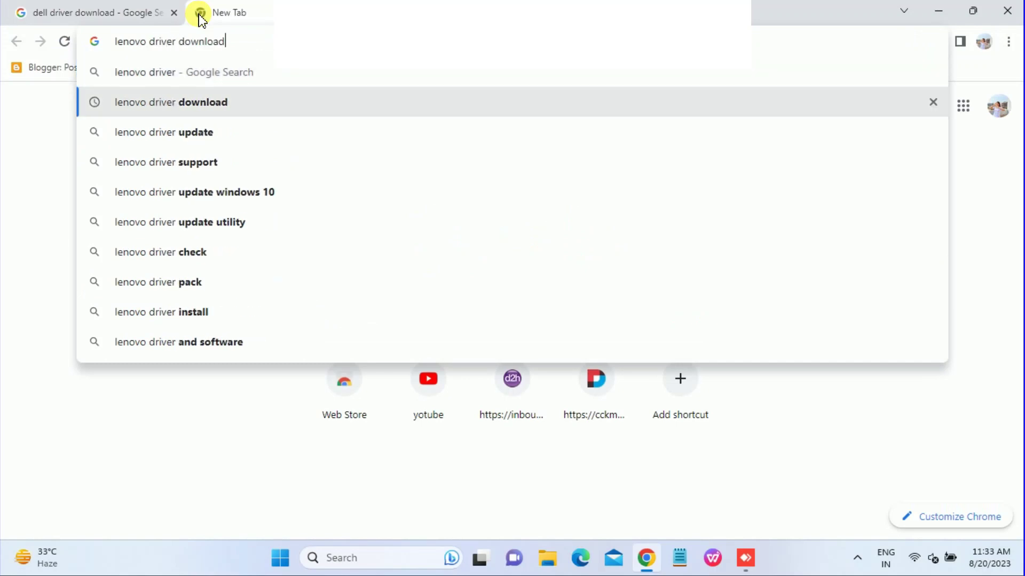
pyautogui.press('Return')
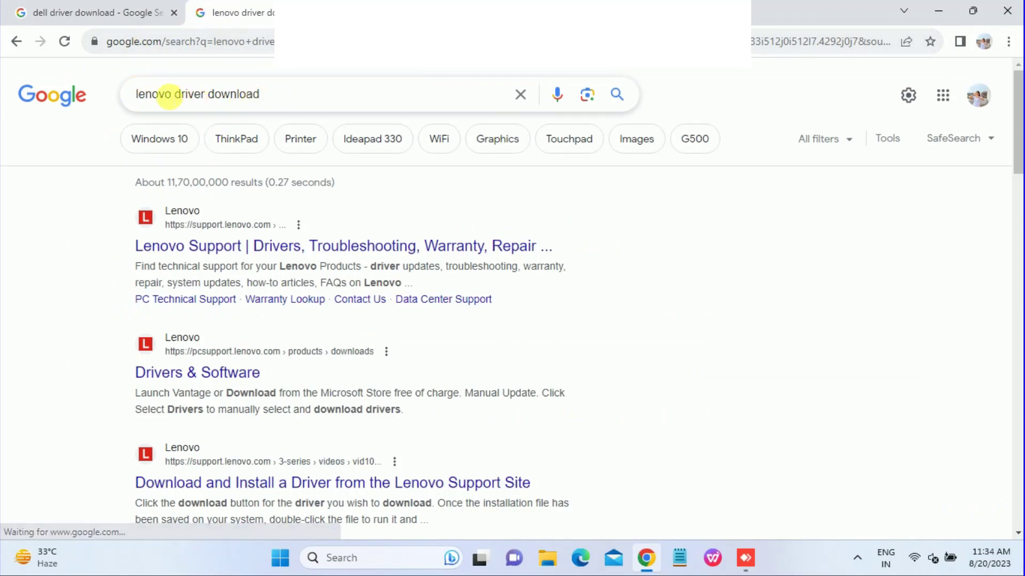
# - Change the Google query to "hp driver download" and search, and open Dell India's Drivers & Downloads page in the Dell tab
pyautogui.moveTo(171, 94); pyautogui.dragTo(129, 98)
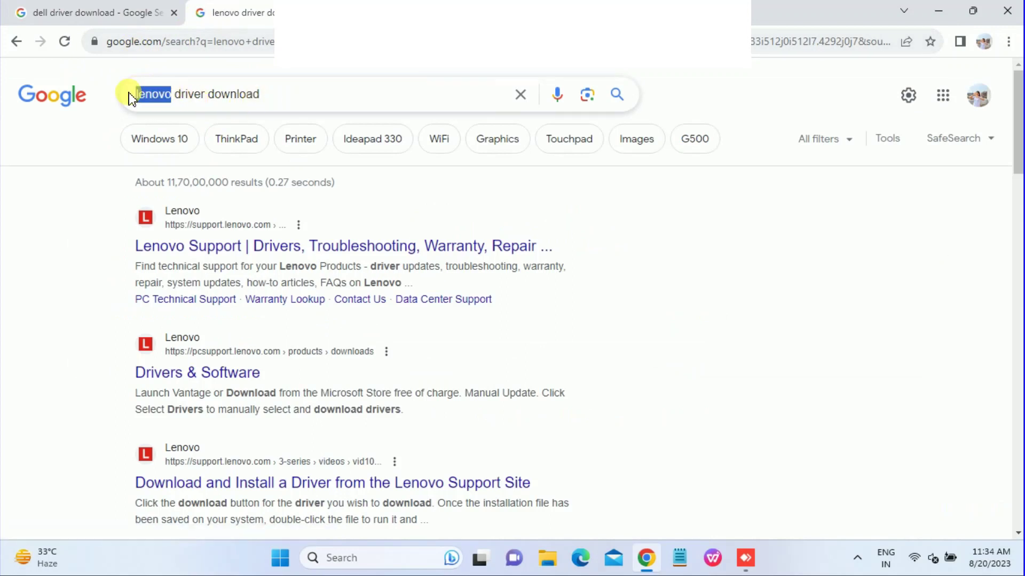
pyautogui.write('hp')
pyautogui.press('Return')
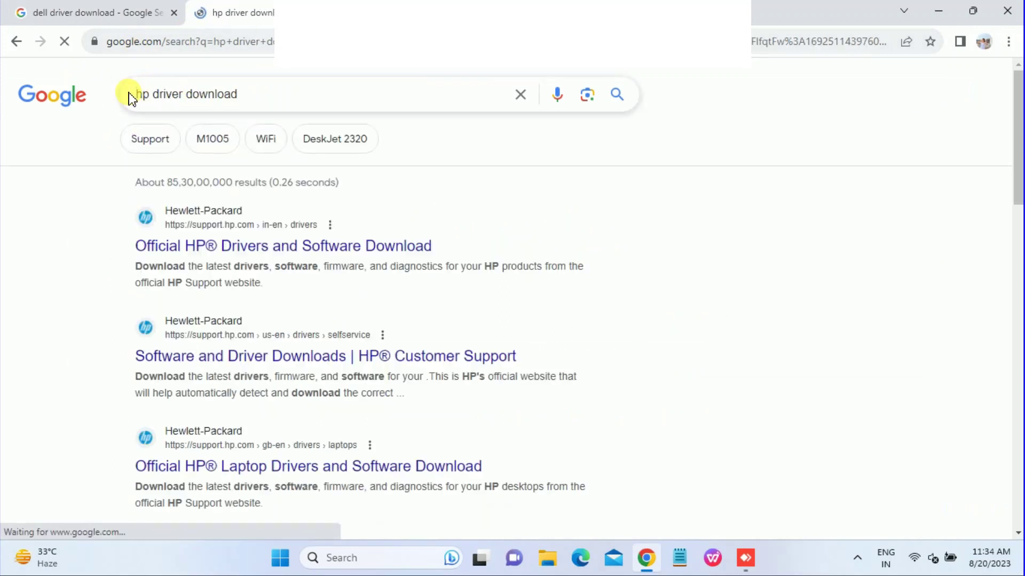
pyautogui.click(101, 18)
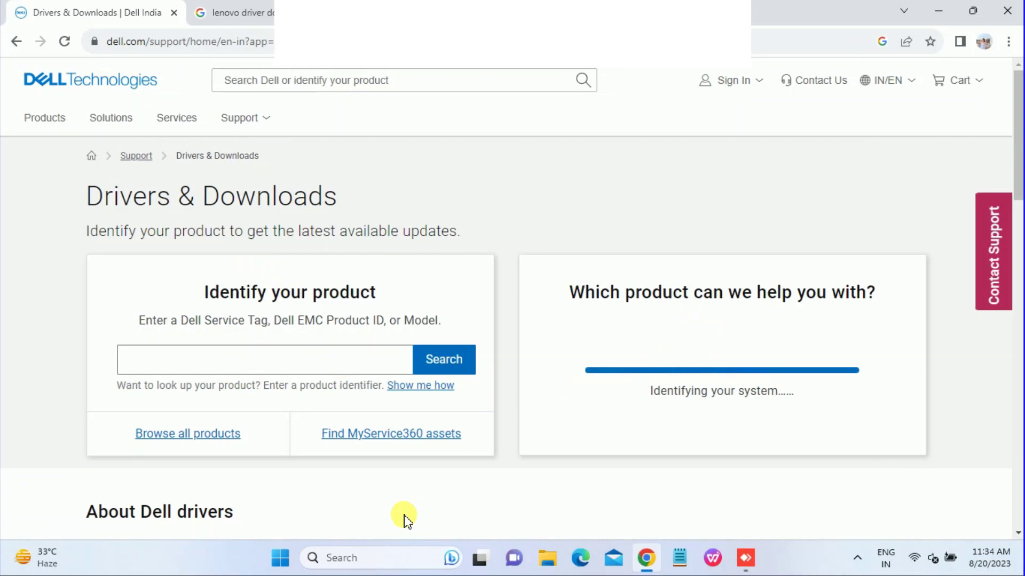
# - Run "wmic bios get serialnumber" in Command Prompt, copy the computer's serial number and minimize the window
pyautogui.press('super+r')
pyautogui.write('cmd')
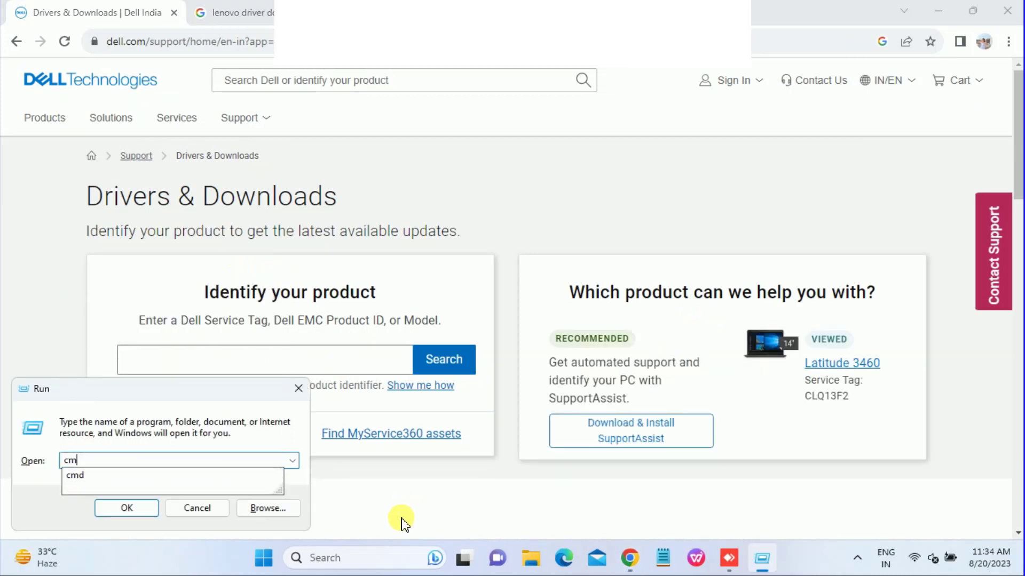
pyautogui.press('Return')
pyautogui.write('wmic bios get serialnumber')
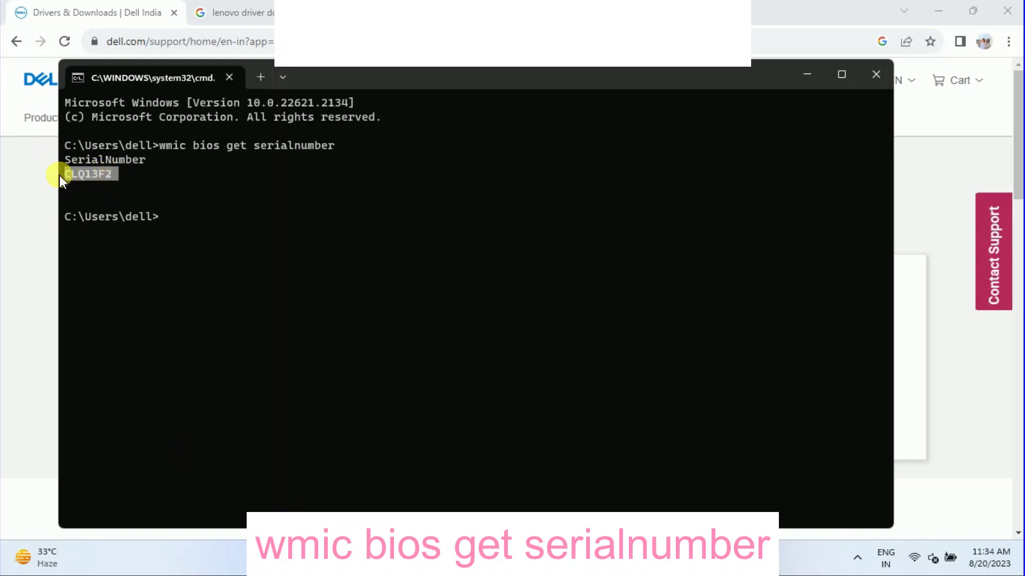
pyautogui.hotkey('ctrl', 'c')
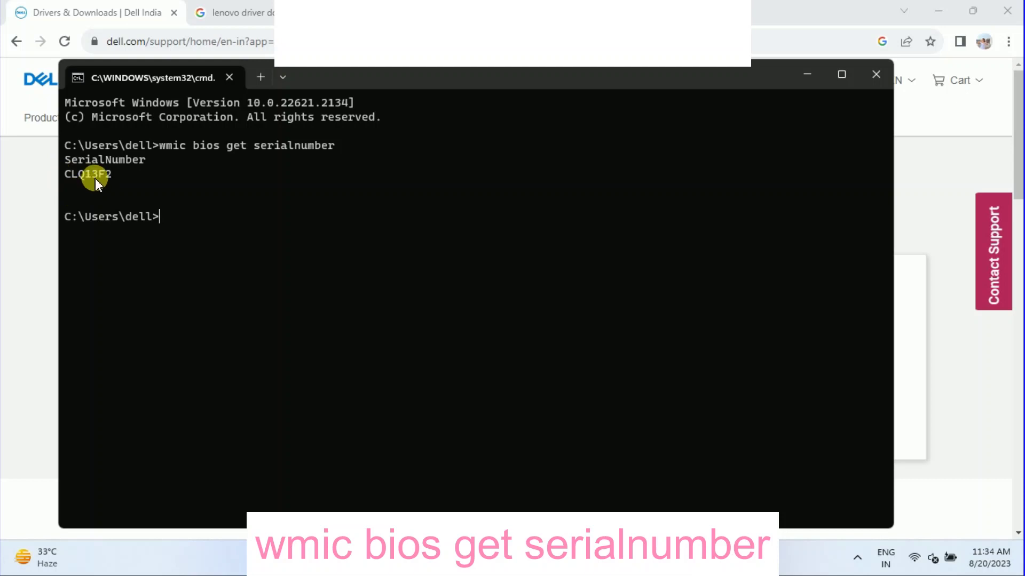
pyautogui.click(801, 79)
# - Paste the copied serial number into Notepad, select it there and minimize Notepad
pyautogui.click(354, 558)
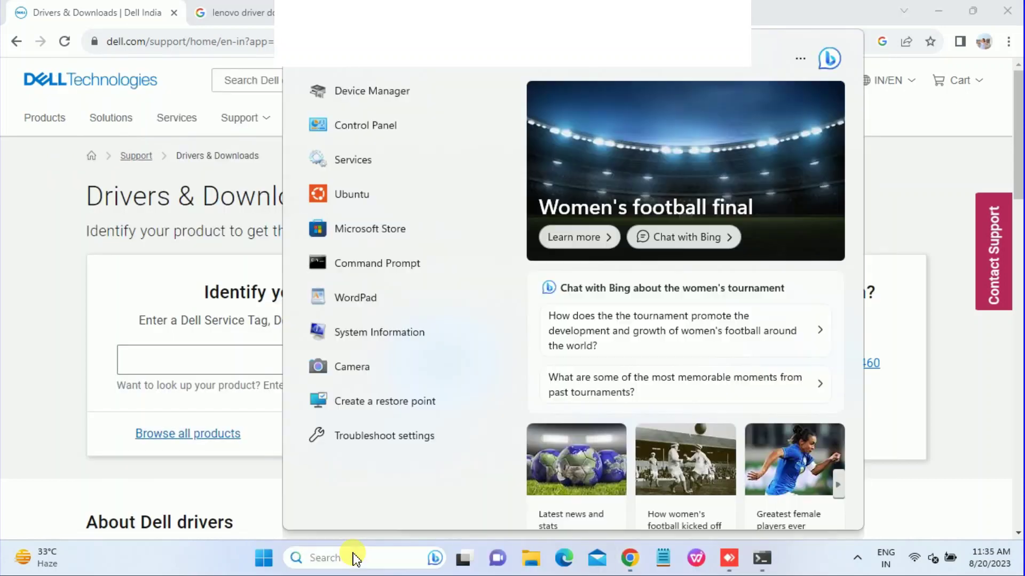
pyautogui.write('not')
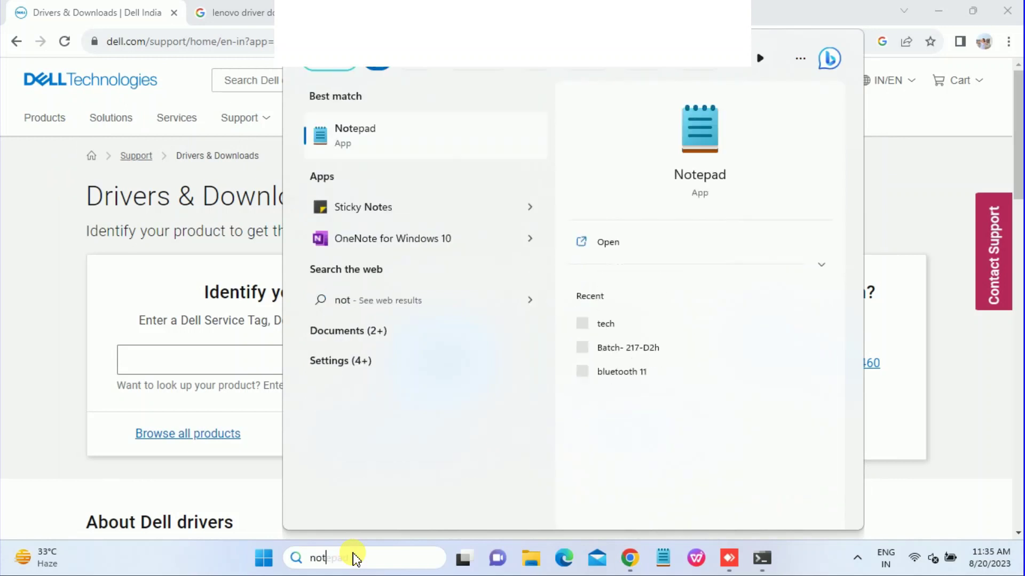
pyautogui.click(415, 128)
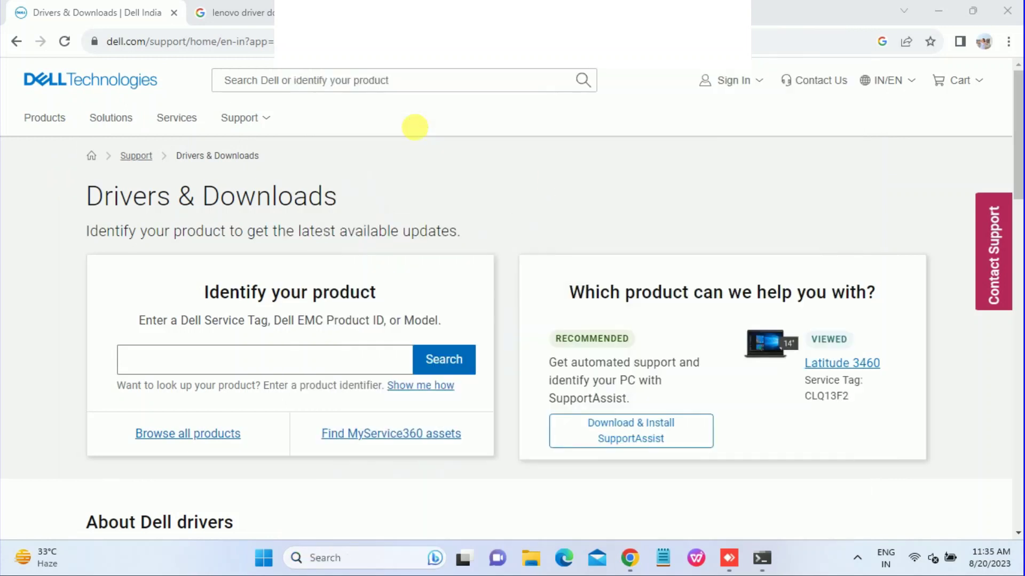
pyautogui.hotkey('ctrl', 'v')
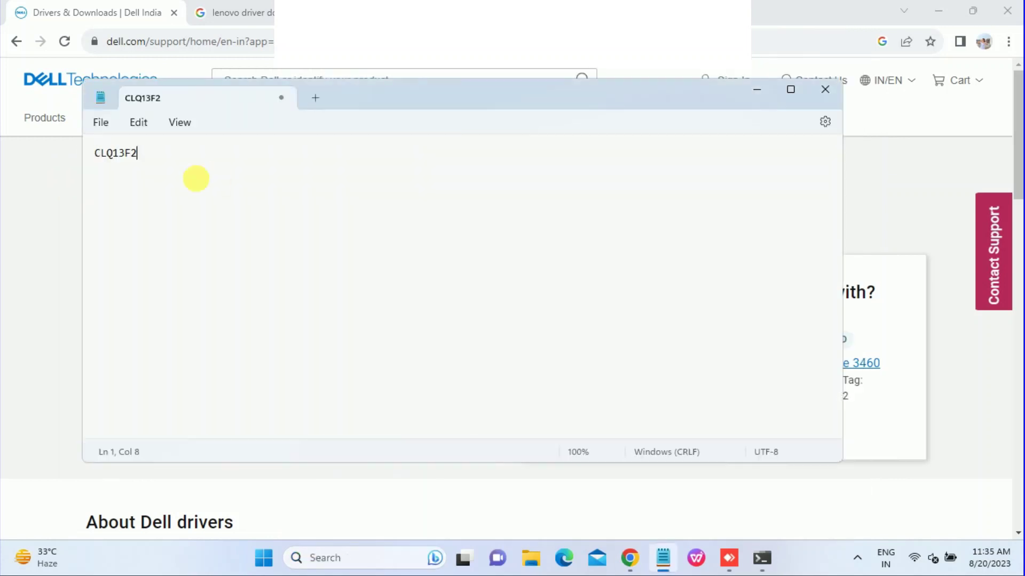
pyautogui.doubleClick(98, 157)
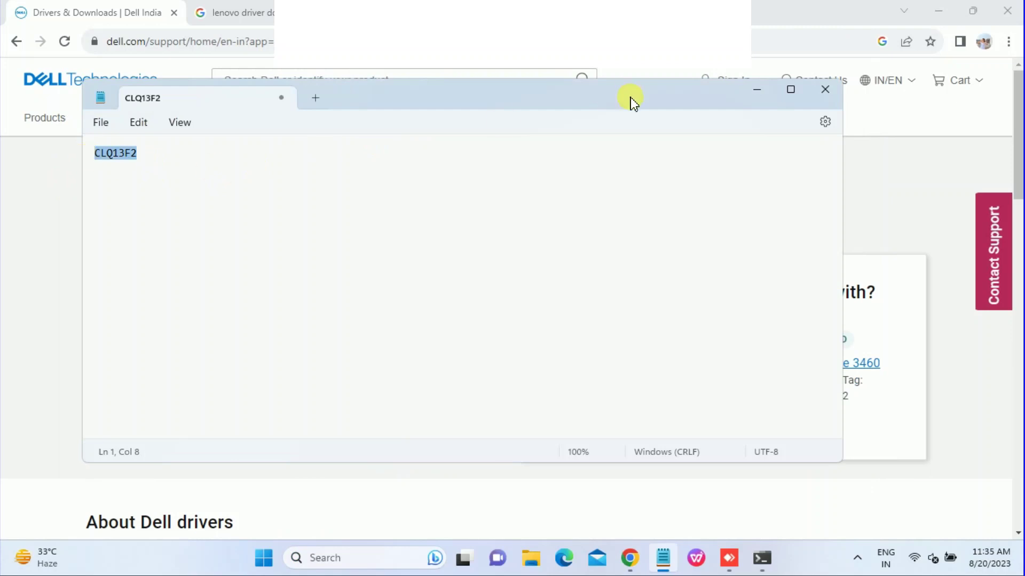
pyautogui.click(757, 91)
# - Search Dell's product identification form with the copied serial number as the service tag
pyautogui.click(179, 369)
pyautogui.hotkey('ctrl', 'v')
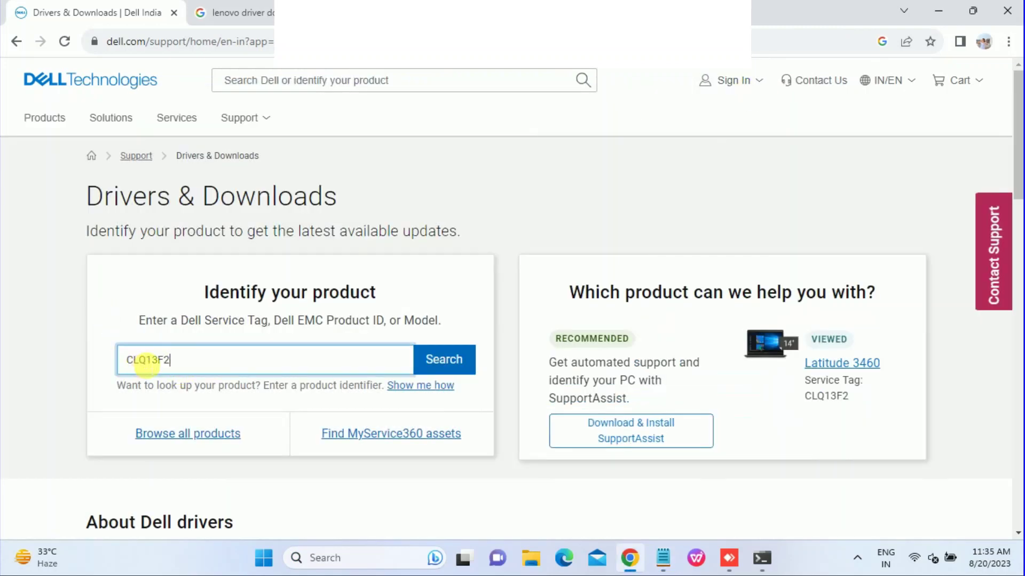
pyautogui.click(448, 362)
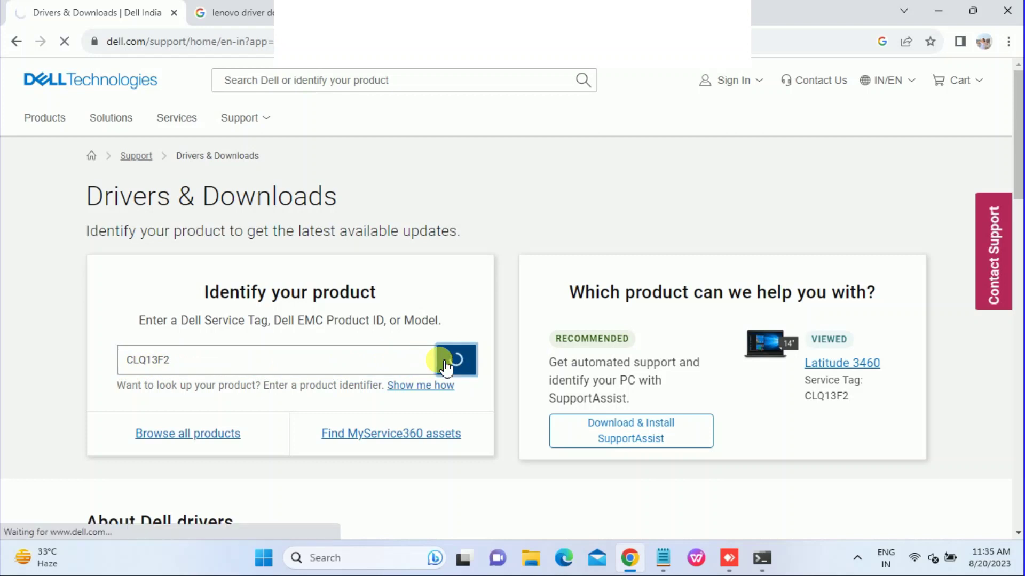
# - Open Lenovo's Drivers & Software page on the India site from the search results and return to the Dell support tab
pyautogui.click(256, 13)
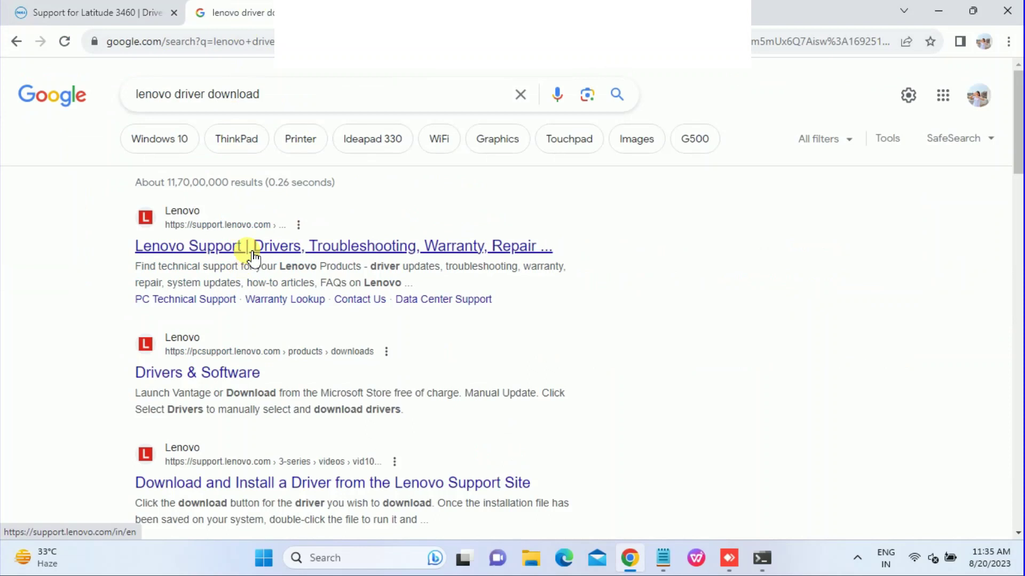
pyautogui.click(202, 375)
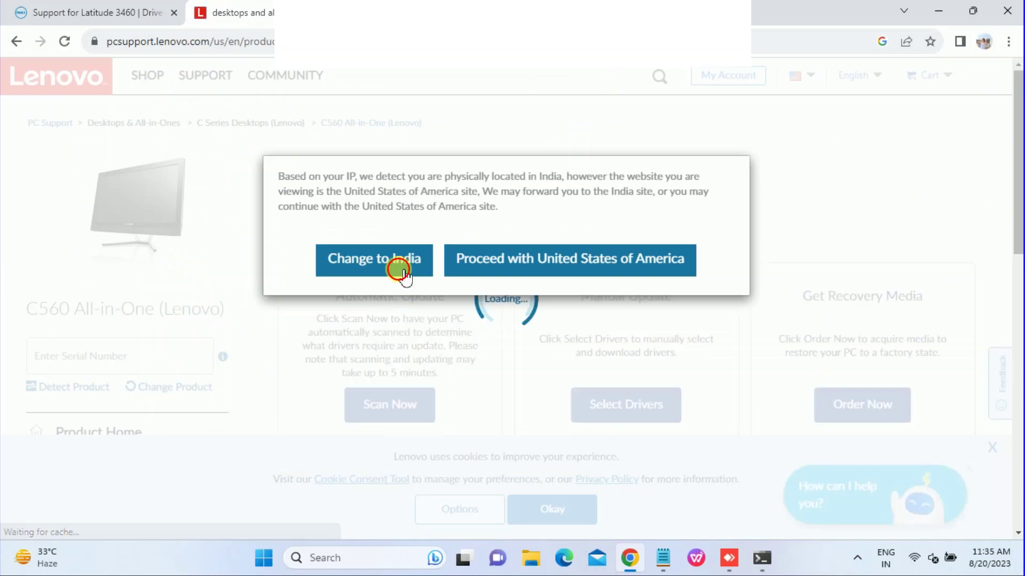
pyautogui.click(41, 13)
# - Expand the manual driver search for the Latitude 3460 on the Dell support page
pyautogui.scroll(-4, 316, 302)
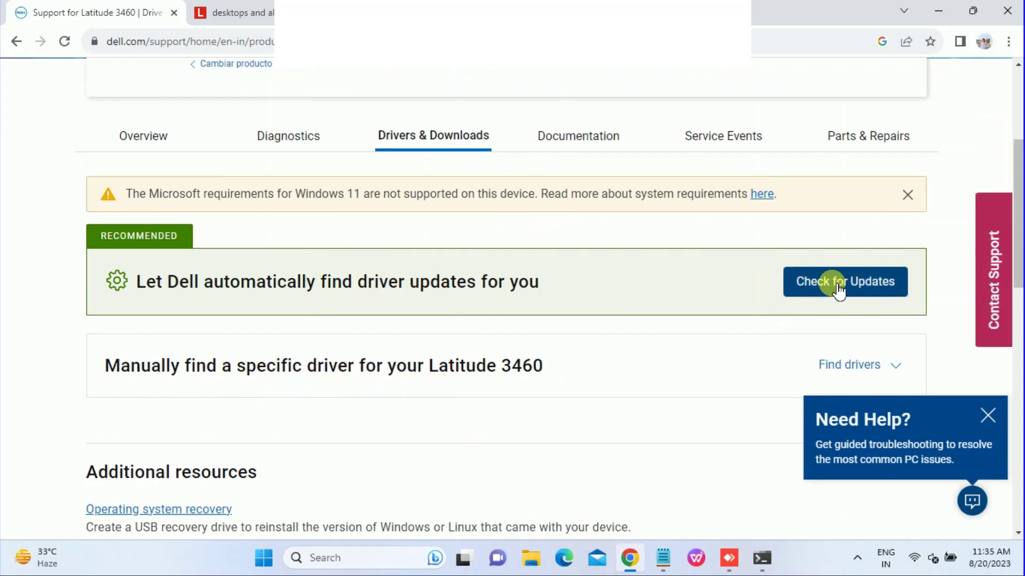
pyautogui.scroll(-1, 780, 299)
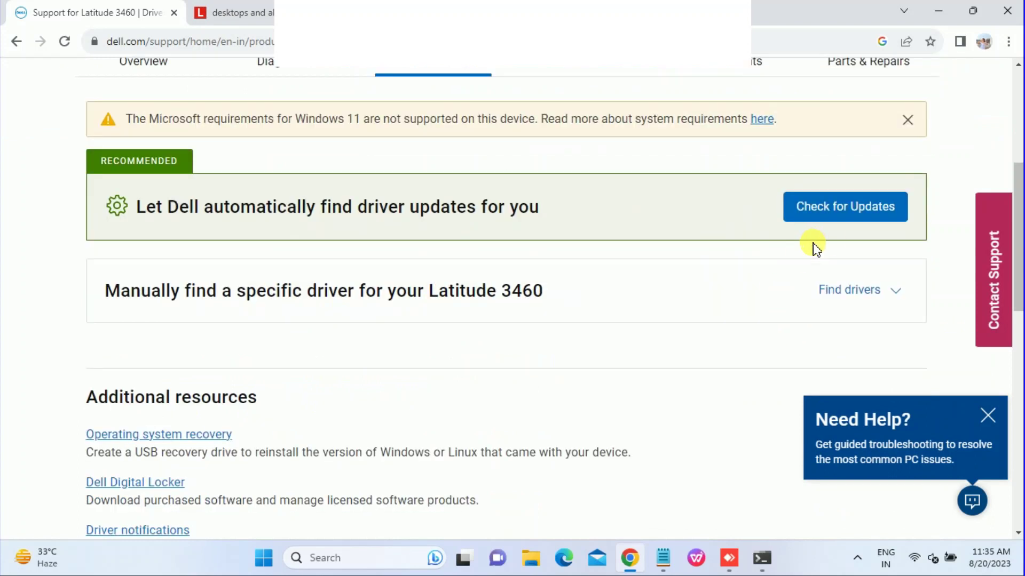
pyautogui.click(845, 296)
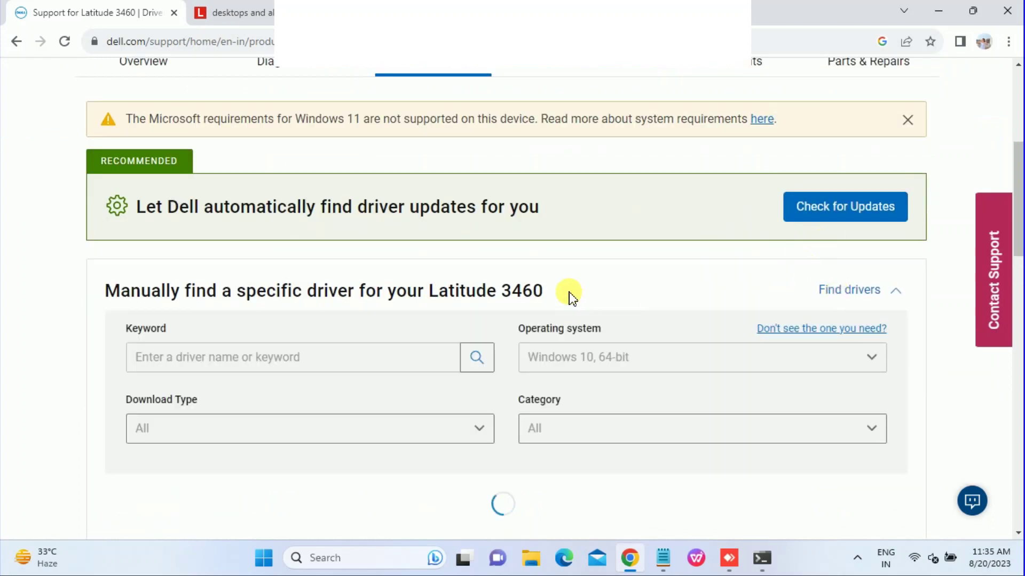
pyautogui.scroll(-1, 564, 277)
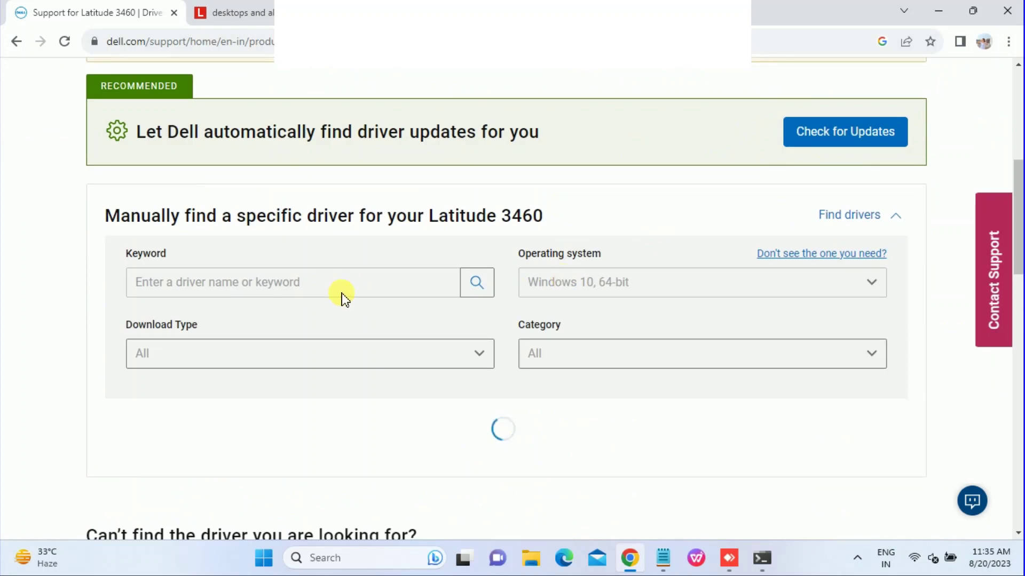
# - Show the Audio drivers under Manual Update for the C560 All-in-One on the Lenovo support page
pyautogui.hotkey('ctrl', 'Tab')
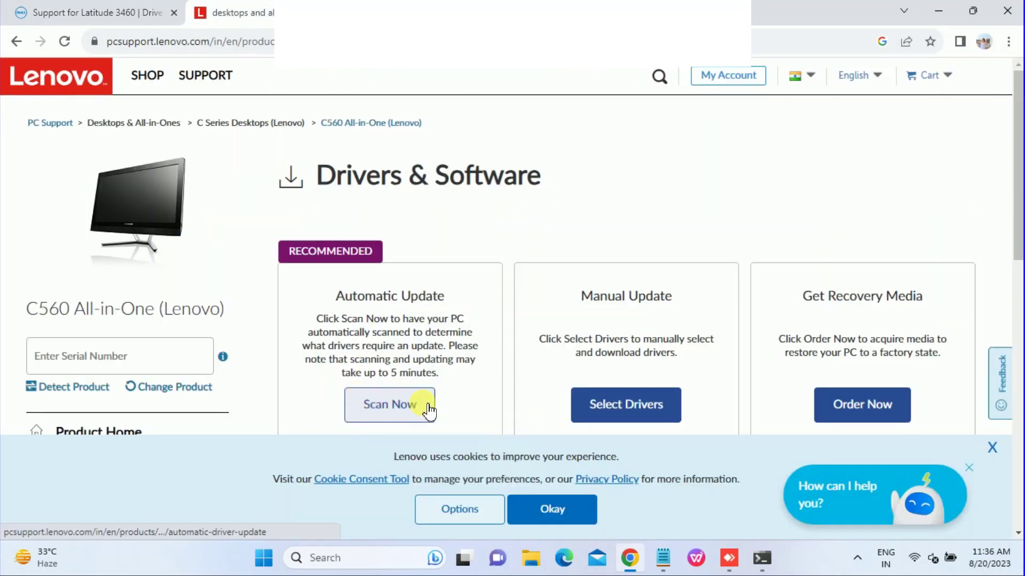
pyautogui.click(643, 409)
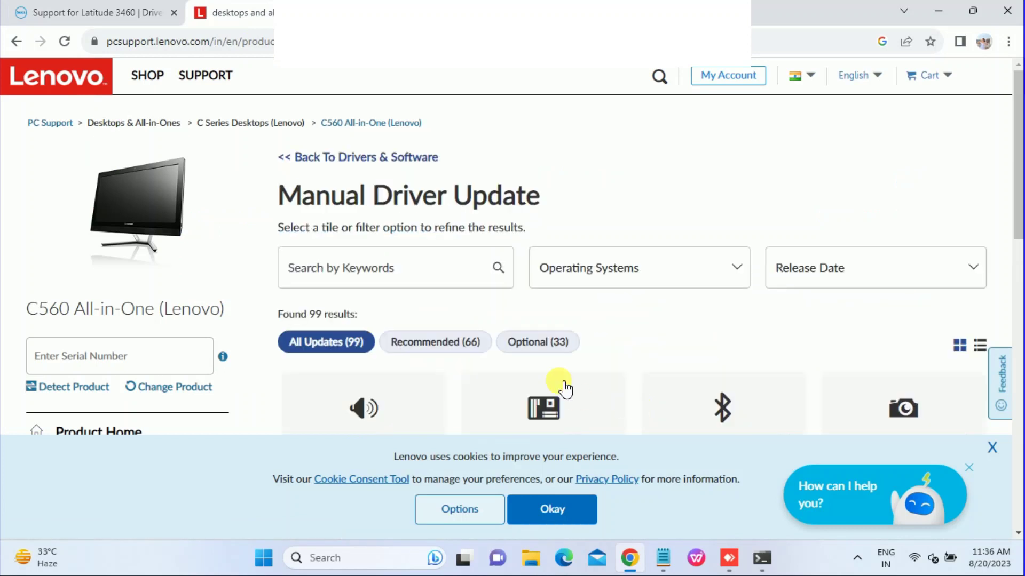
pyautogui.scroll(-1, 480, 366)
pyautogui.click(389, 365)
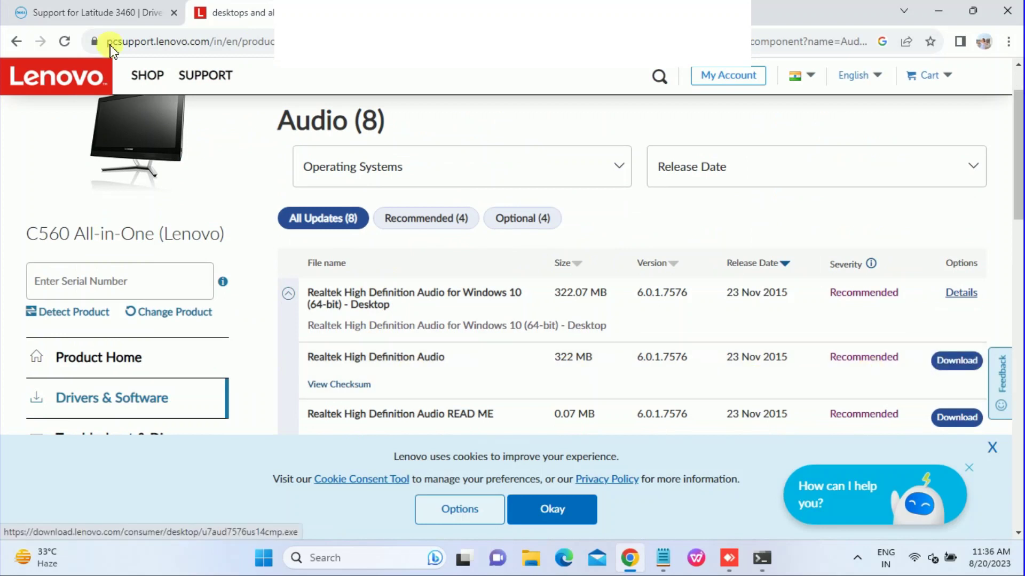
# - Select the Realtek High Definition Audio Driver in Dell's list for this device, download it and check the download's progress
pyautogui.click(118, 17)
pyautogui.scroll(-3, 297, 348)
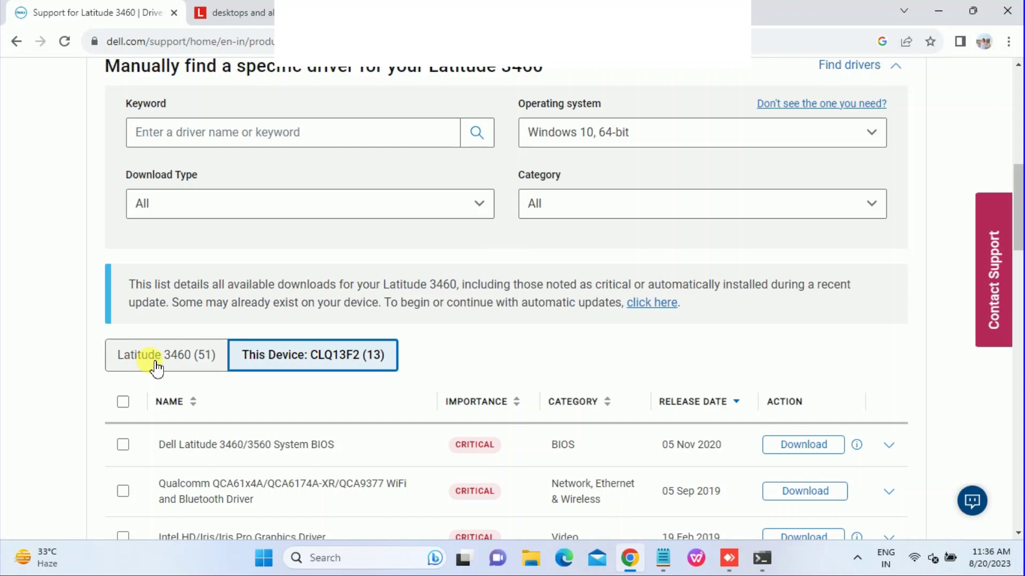
pyautogui.scroll(-3, 489, 360)
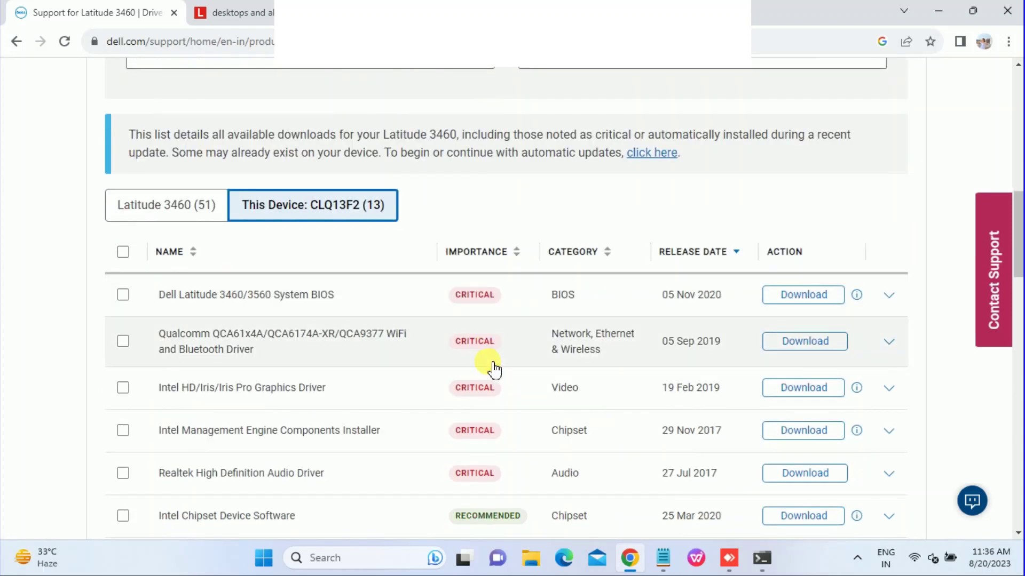
pyautogui.scroll(-1, 493, 365)
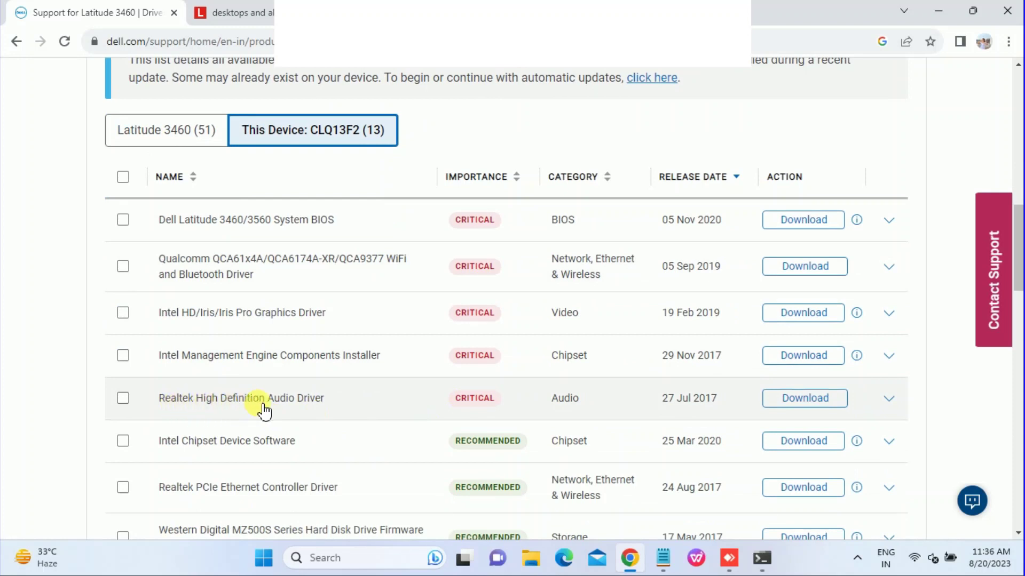
pyautogui.click(125, 400)
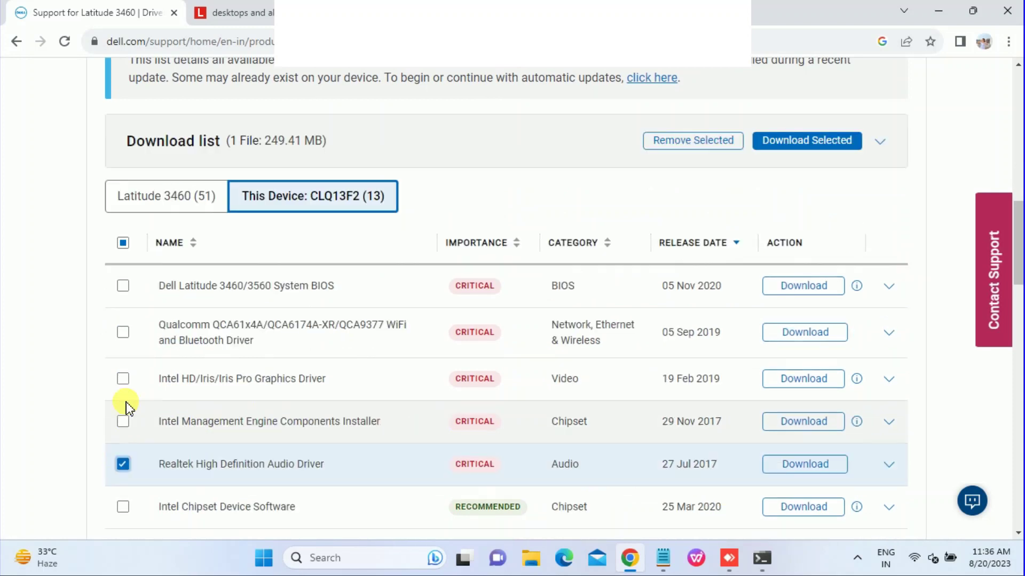
pyautogui.scroll(-2, 134, 398)
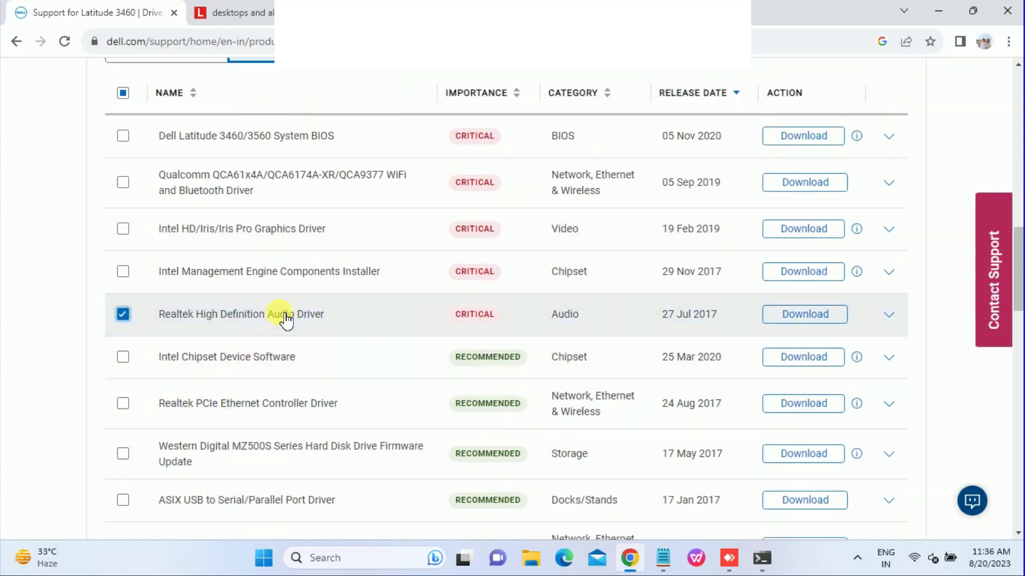
pyautogui.rightClick(801, 313)
pyautogui.click(782, 315)
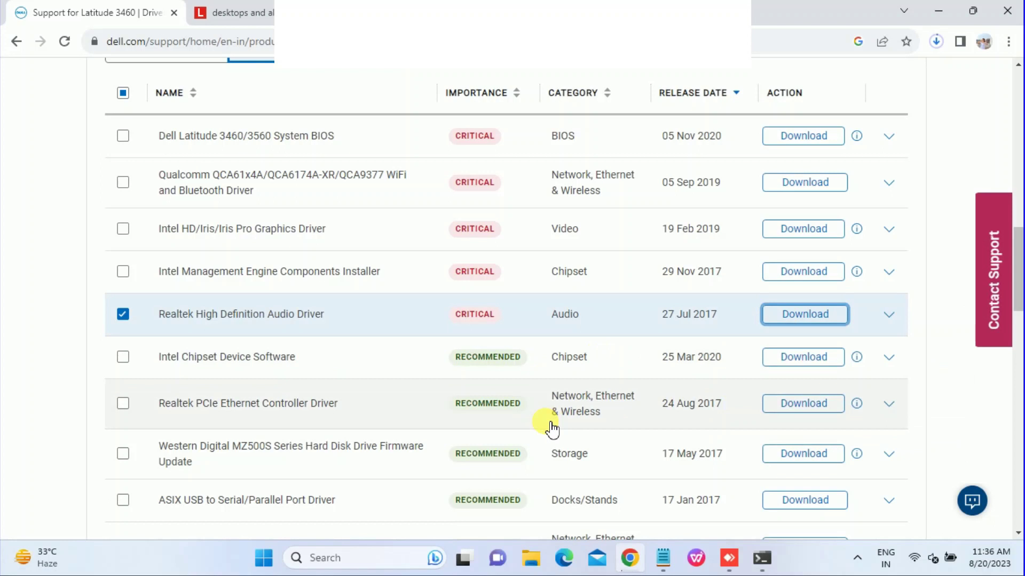
pyautogui.click(938, 42)
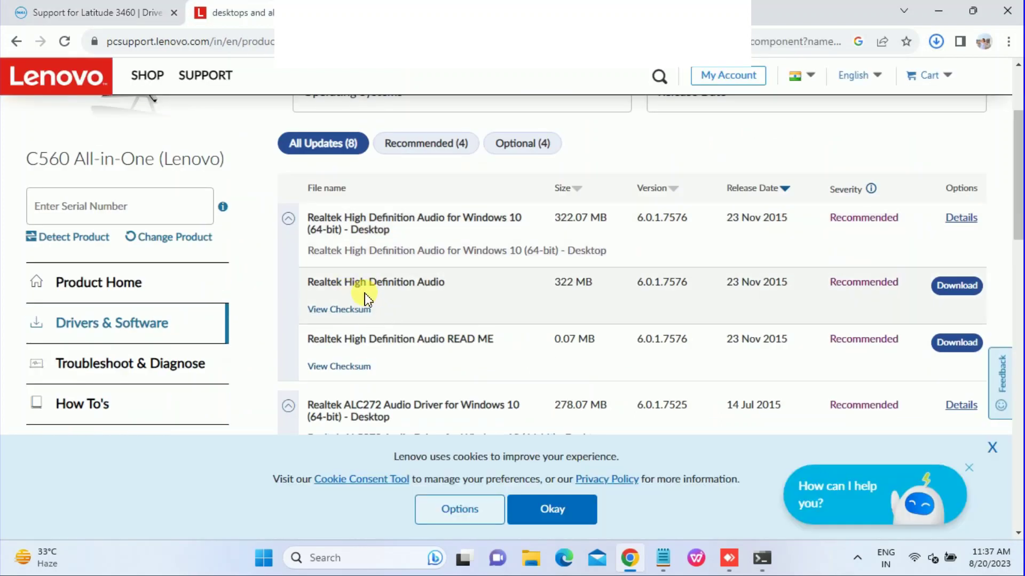
# - Return to the Dell support tab, show the downloaded Realtek audio driver in its Downloads folder and launch the installer
pyautogui.click(69, 206)
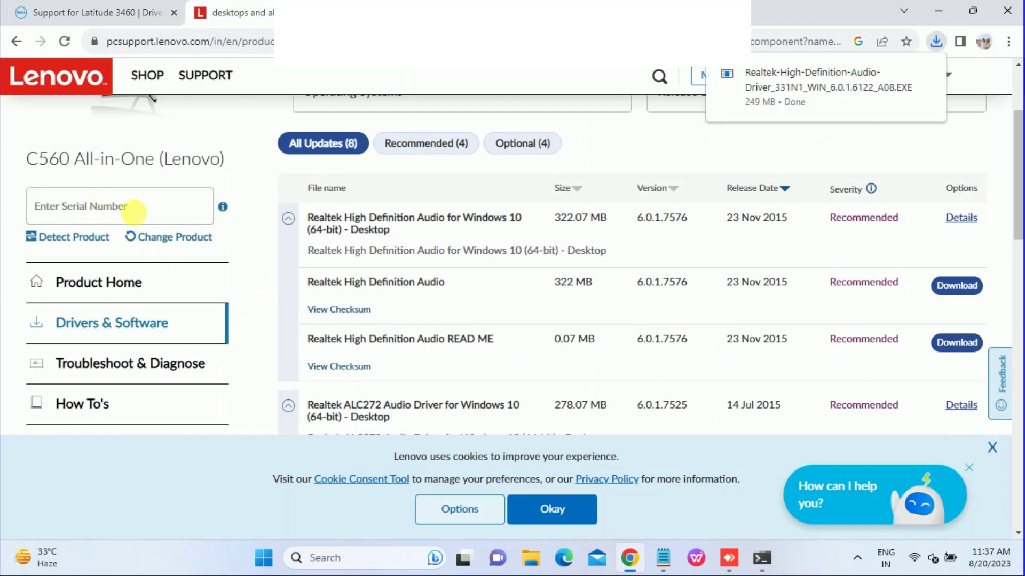
pyautogui.click(94, 7)
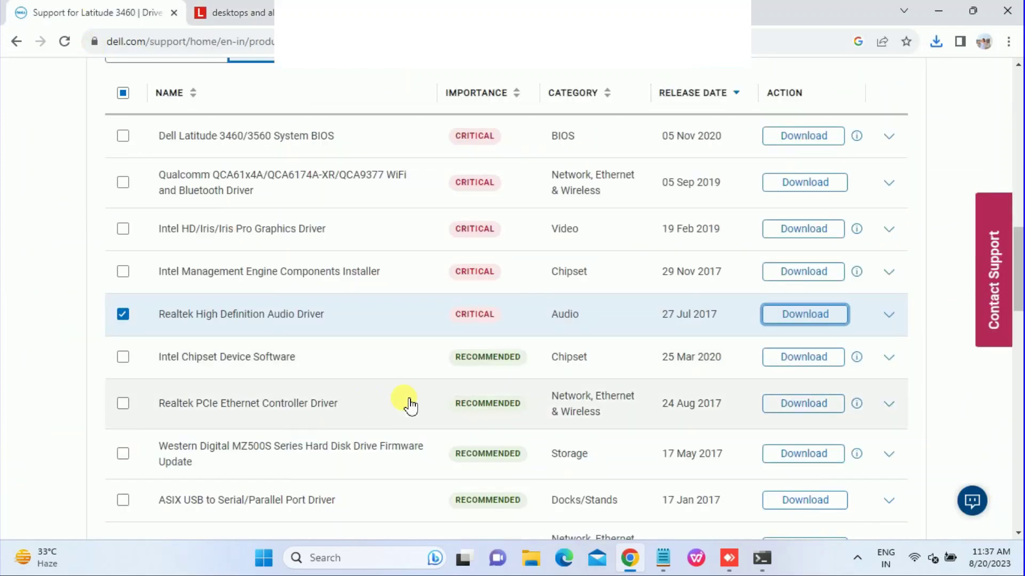
pyautogui.click(937, 41)
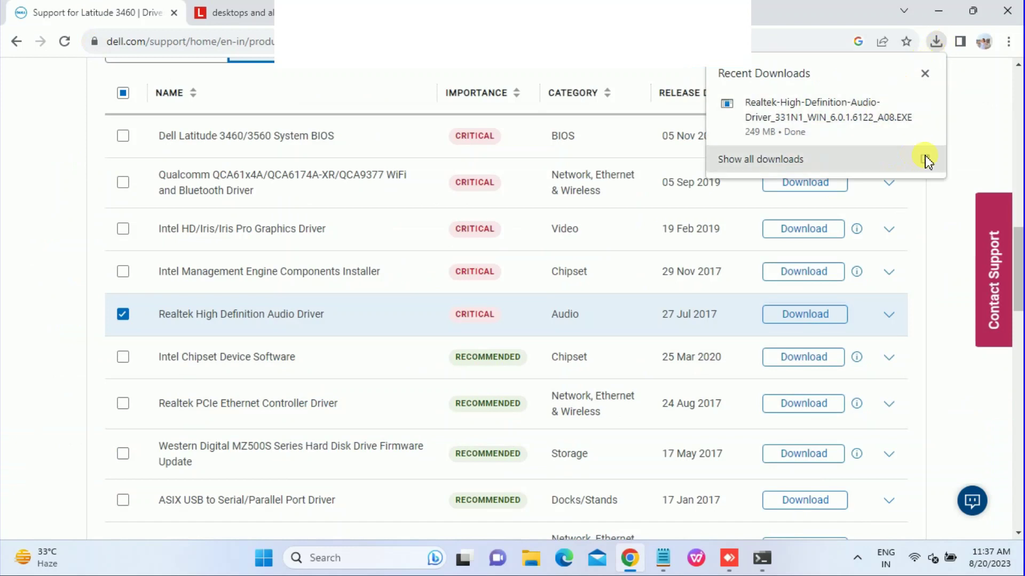
pyautogui.moveTo(908, 117)
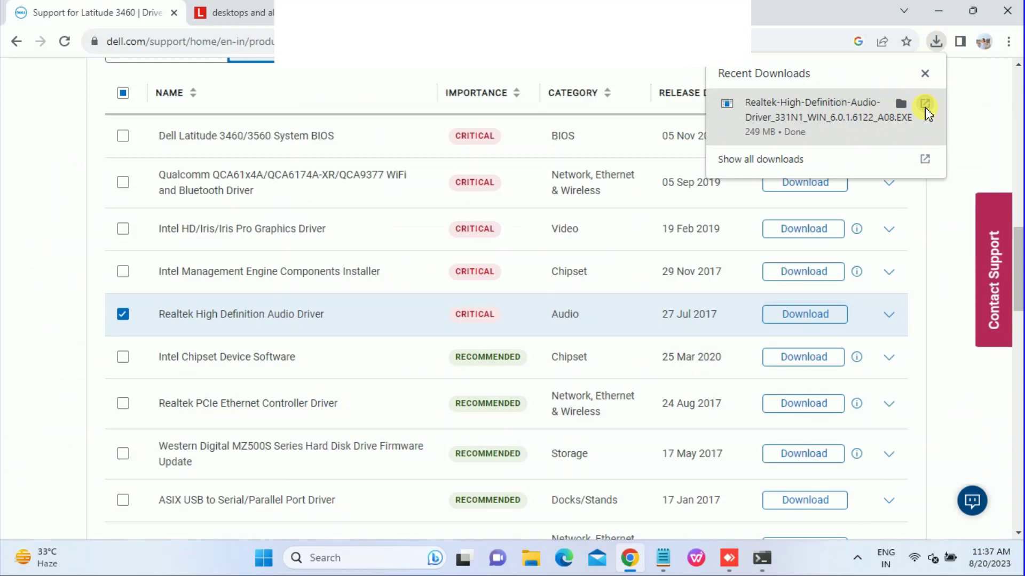
pyautogui.click(941, 15)
pyautogui.rightClick(434, 211)
pyautogui.click(474, 275)
pyautogui.click(901, 104)
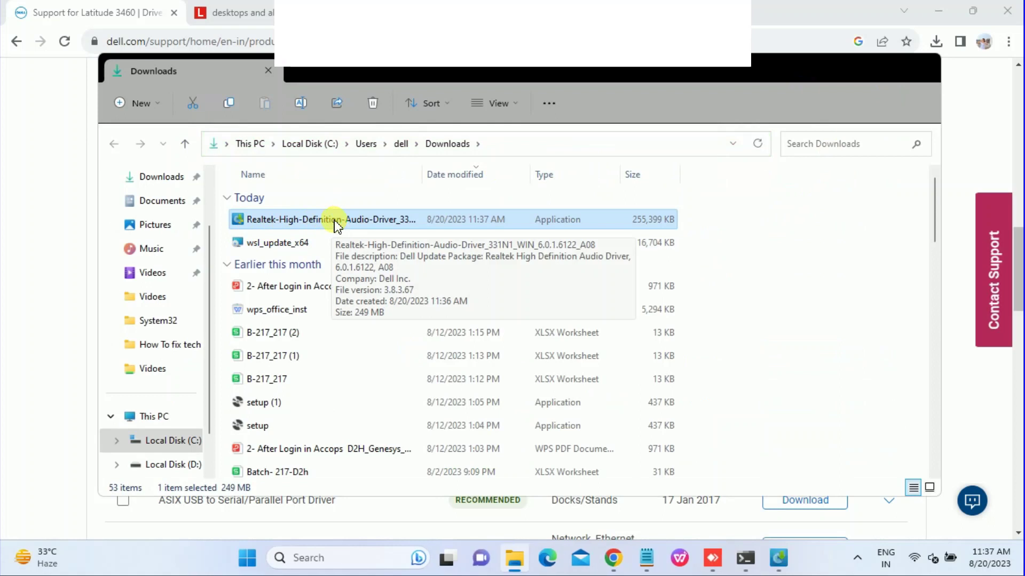
# - Close the duplicate Dell Update Package windows, bring up the remaining one and minimize the browser and the Downloads folder
pyautogui.click(779, 558)
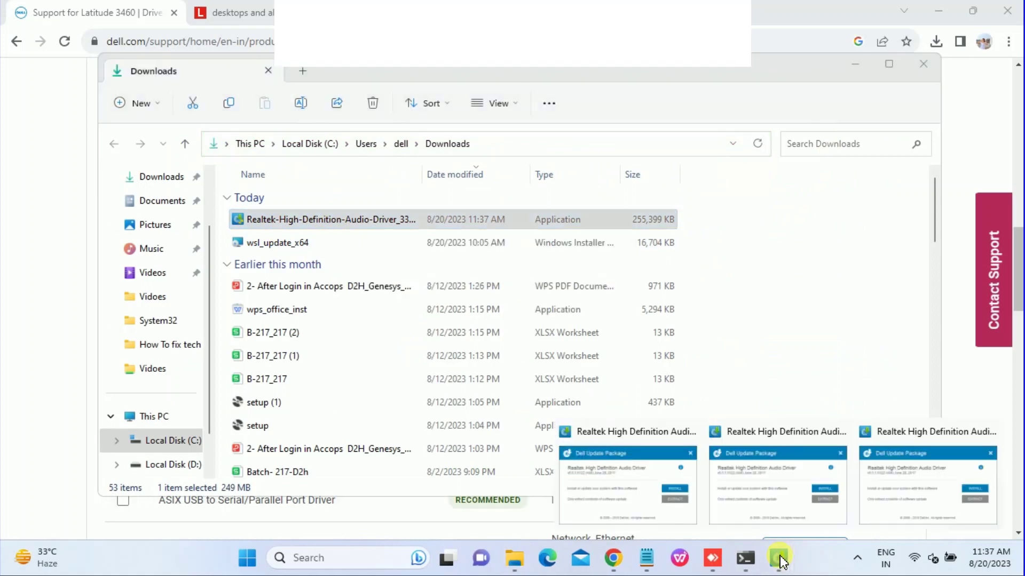
pyautogui.click(688, 432)
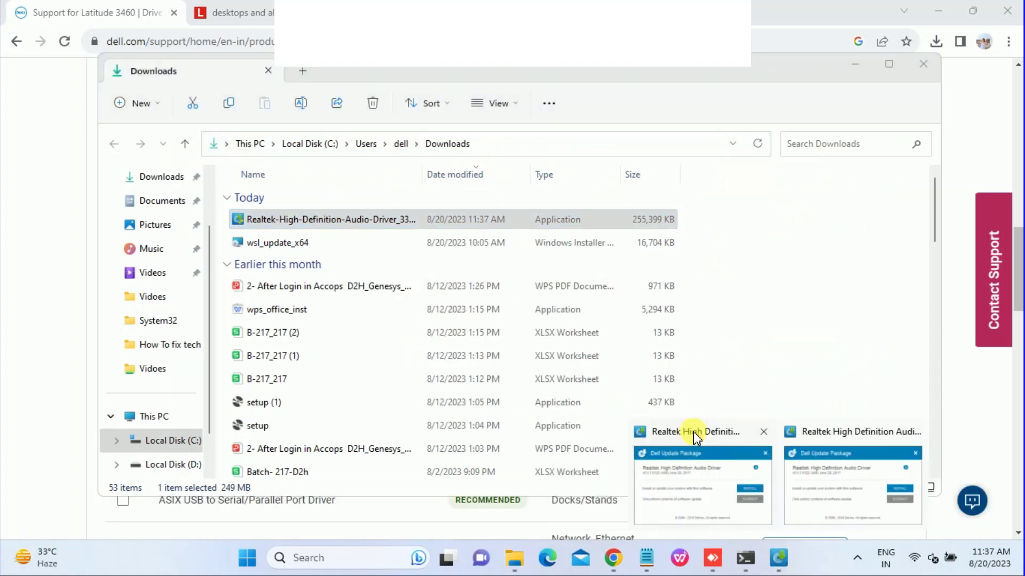
pyautogui.click(763, 431)
pyautogui.click(761, 467)
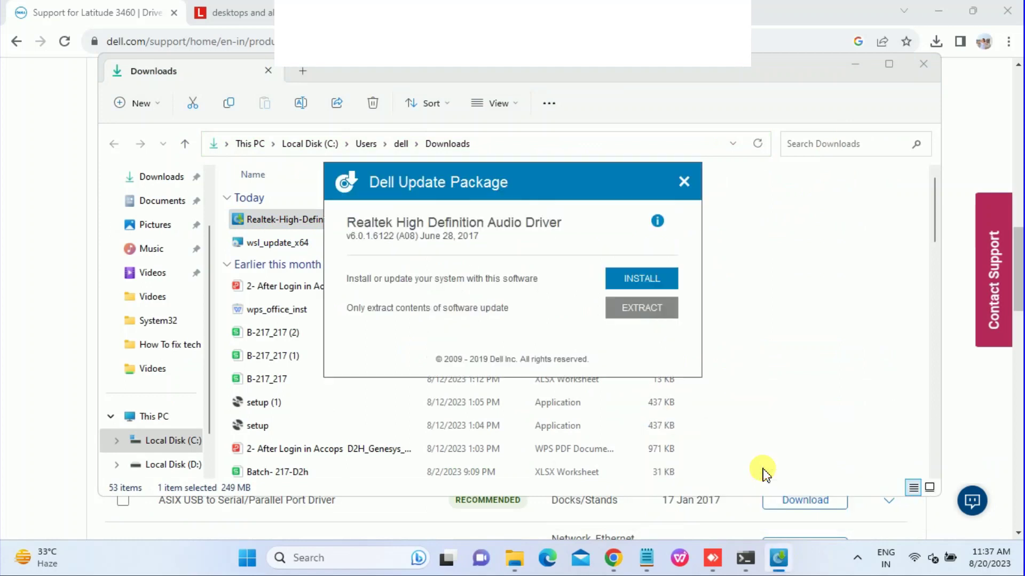
pyautogui.click(938, 12)
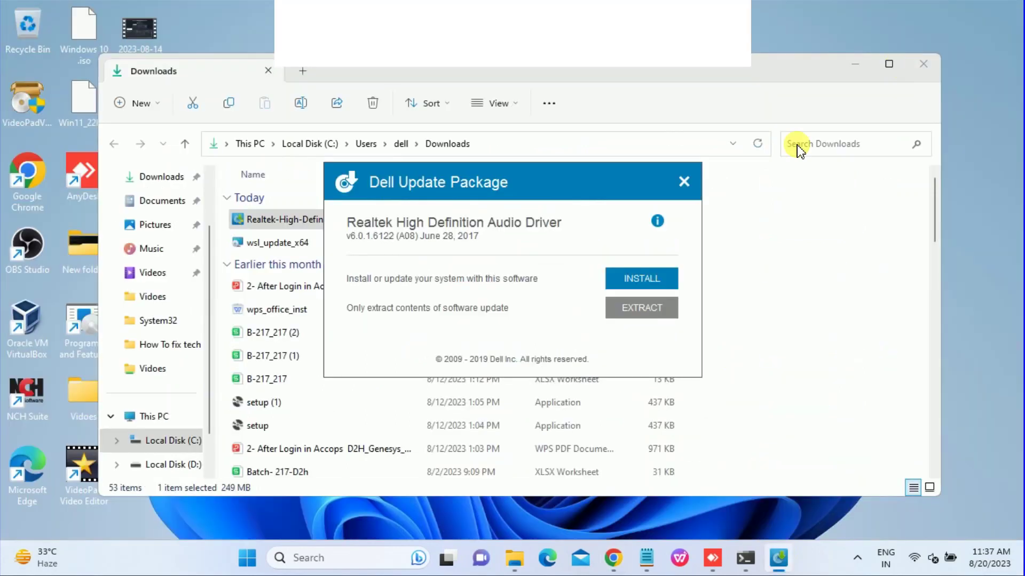
pyautogui.click(855, 65)
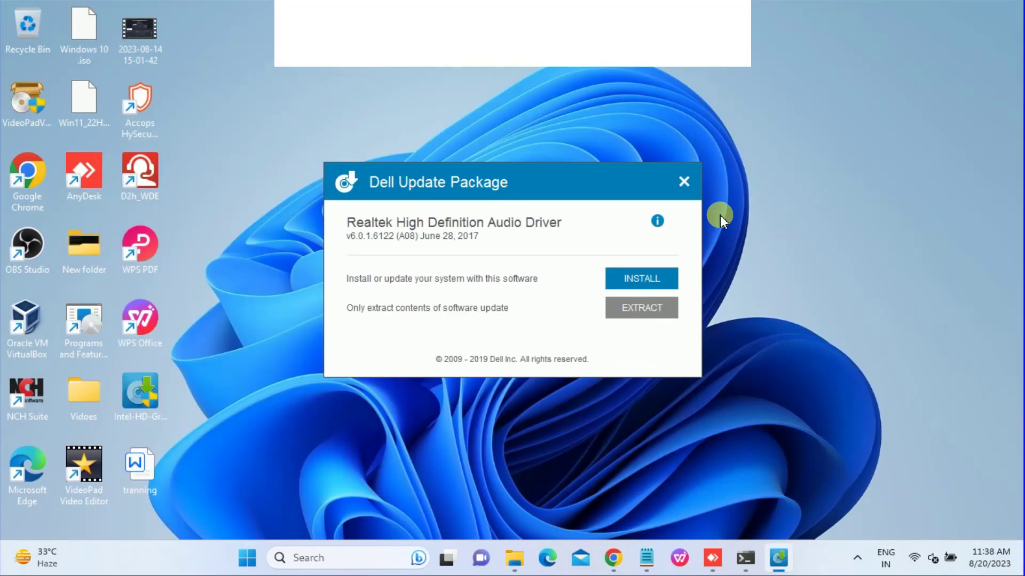
# - Start installing the Realtek High Definition Audio Driver from the Dell Update Package and refresh the desktop while its setup loads
pyautogui.click(649, 283)
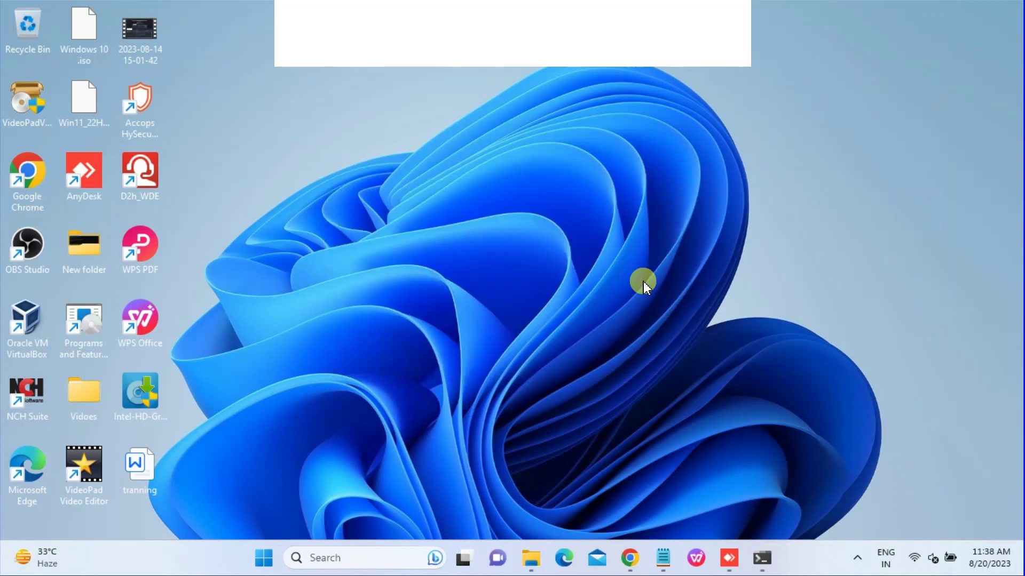
pyautogui.rightClick(623, 66)
pyautogui.click(676, 131)
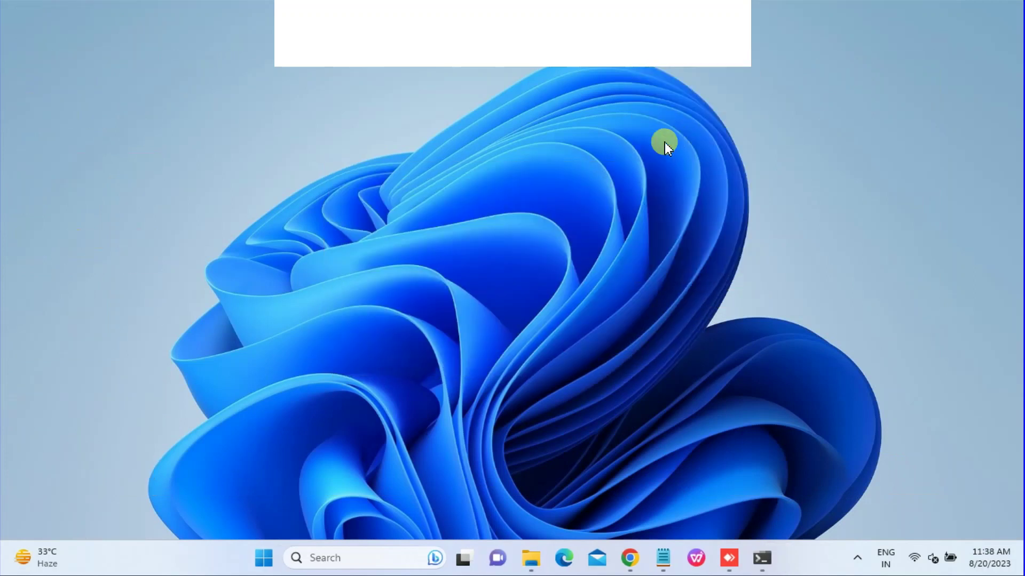
pyautogui.rightClick(639, 169)
pyautogui.click(676, 232)
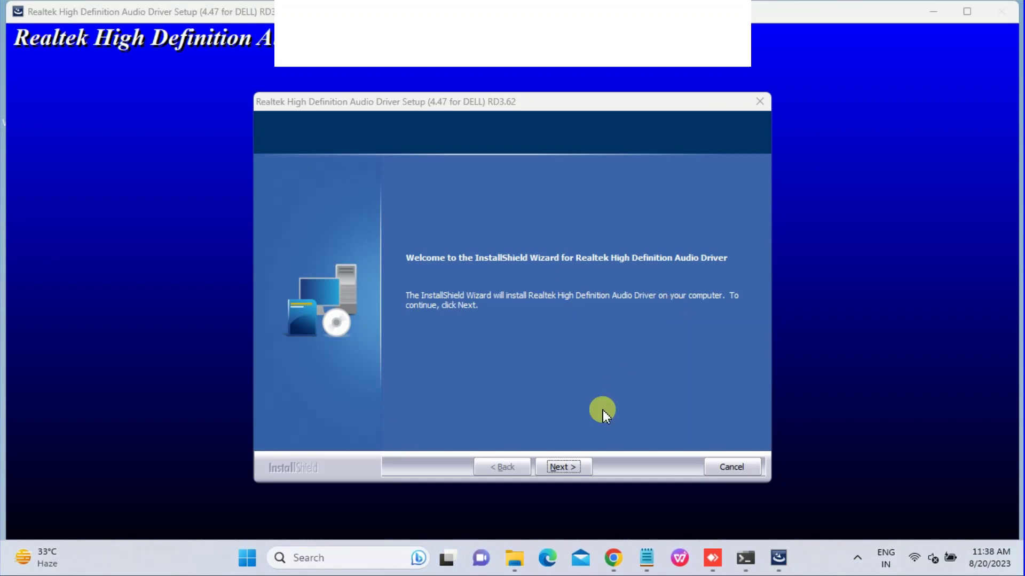
# - Run through the Realtek InstallShield wizard and finish it with the option to restart the computer now
pyautogui.click(562, 466)
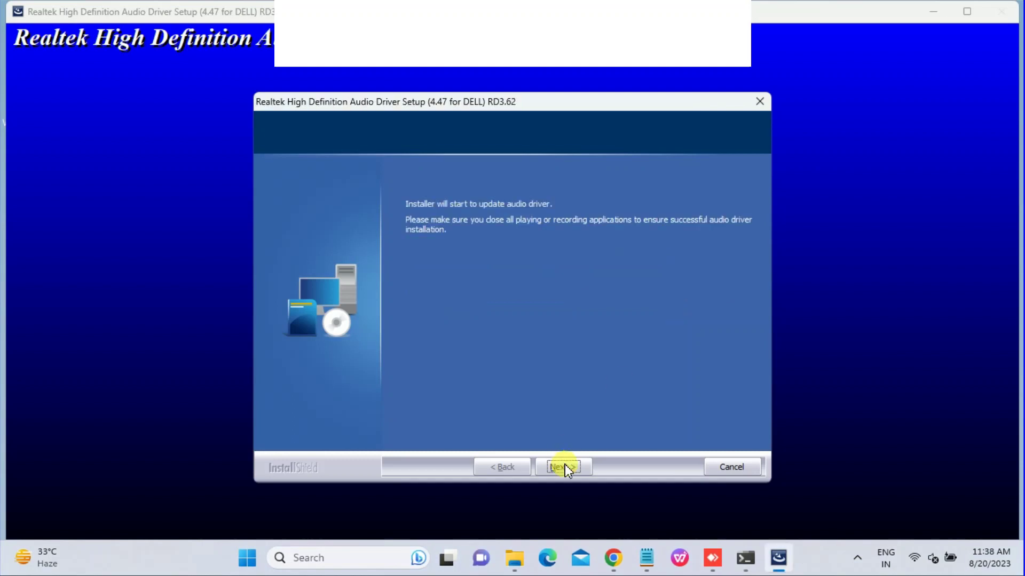
pyautogui.click(561, 467)
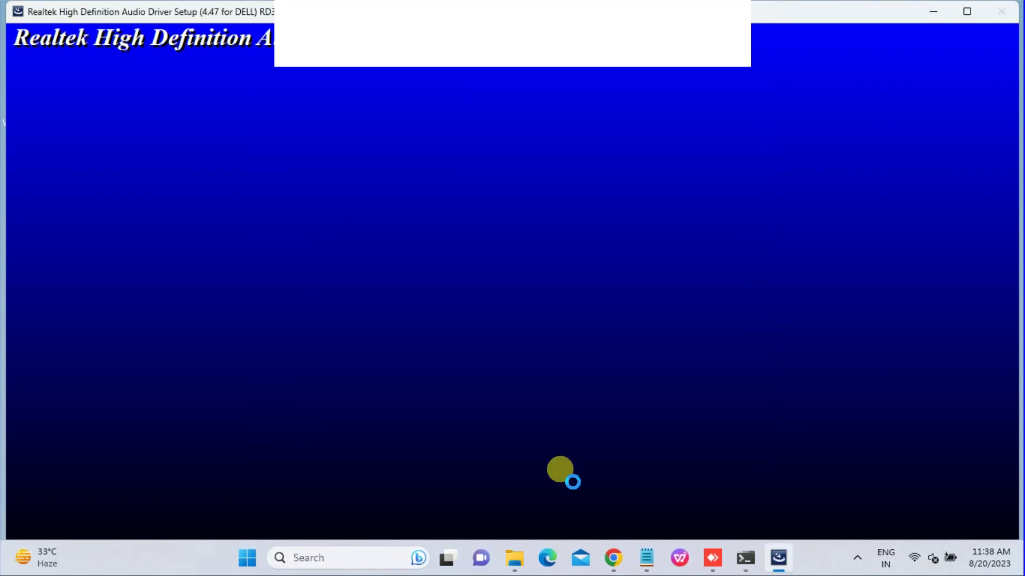
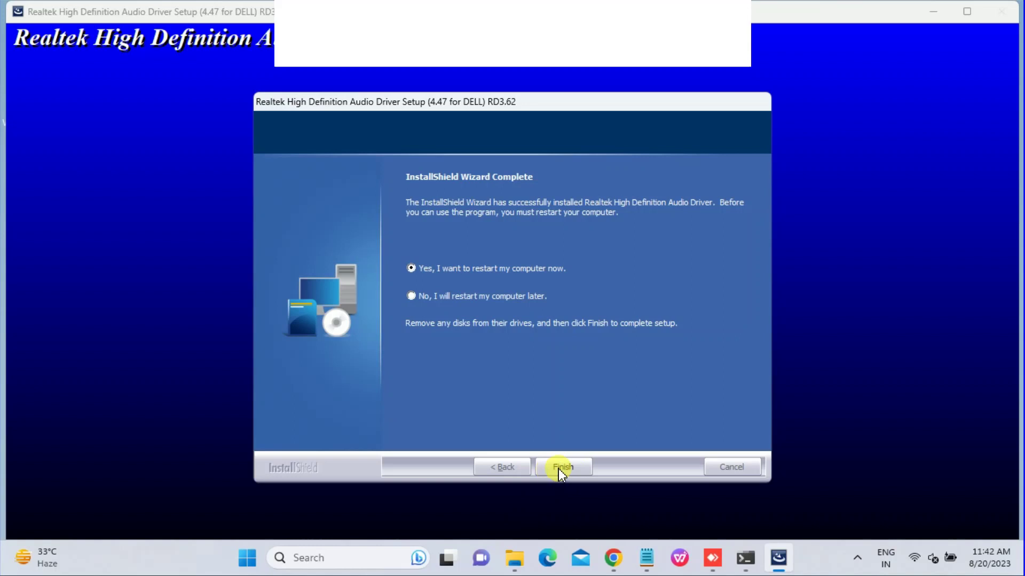
pyautogui.click(560, 468)
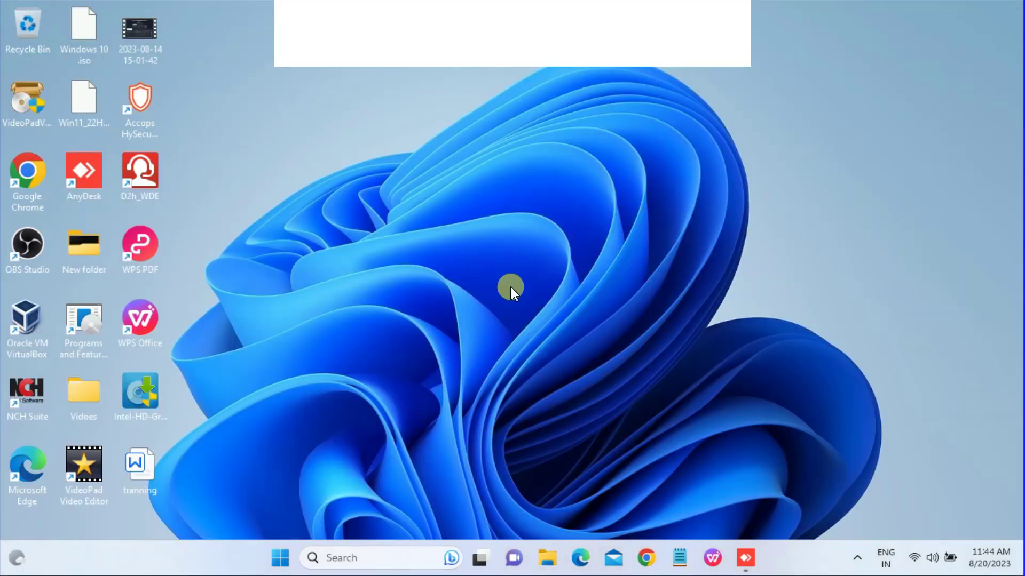
# - Check the available sound output devices in the quick settings' volume controls and close them
pyautogui.click(932, 560)
pyautogui.scroll(-10, 878, 466)
pyautogui.click(919, 464)
pyautogui.hotkey('shift', 'F10')
pyautogui.click(994, 468)
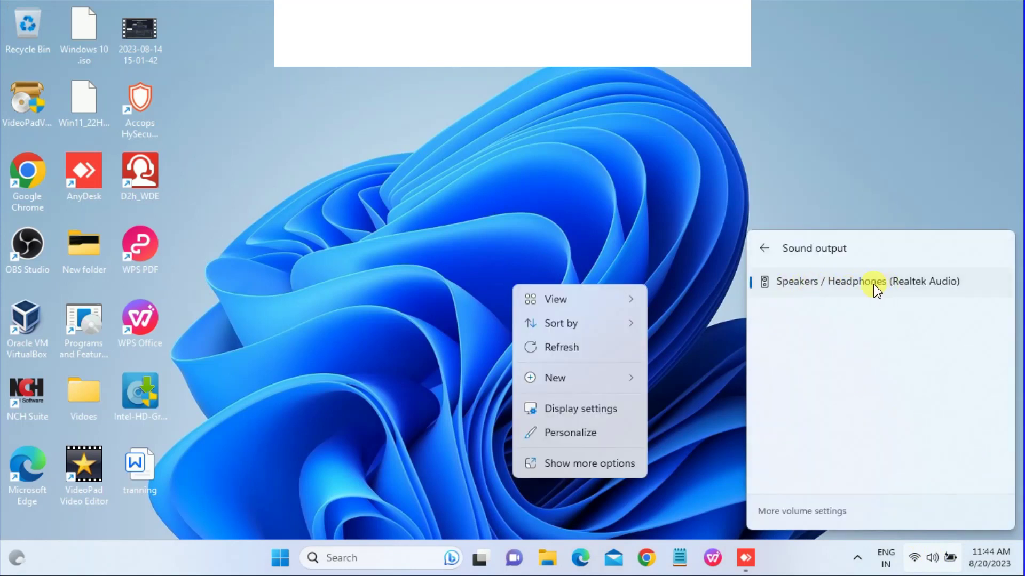
pyautogui.click(728, 329)
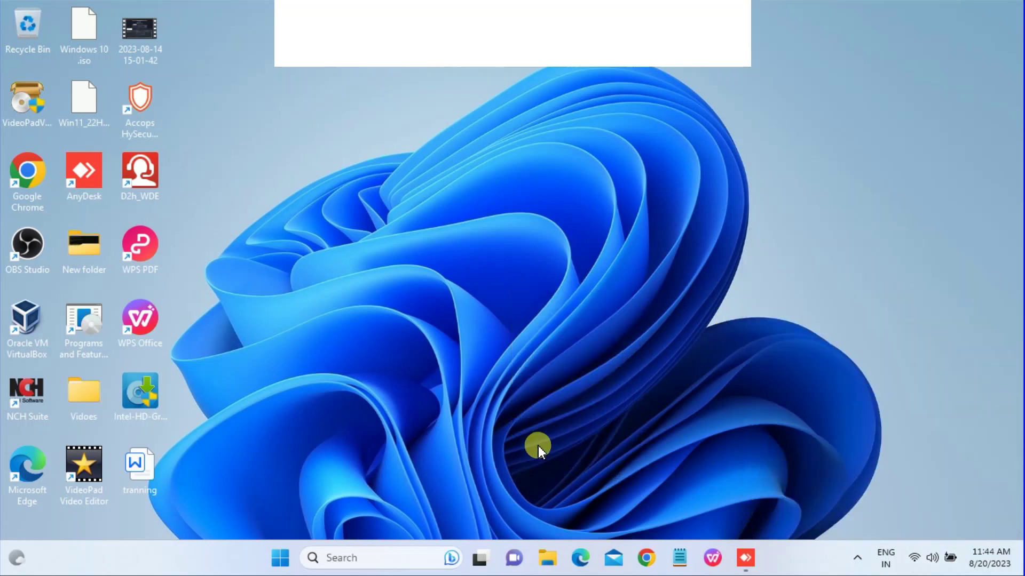
# - Open Device Manager through a Windows search and select Realtek Audio among the sound, video and game controllers
pyautogui.click(367, 561)
pyautogui.write('device Manager')
pyautogui.click(382, 136)
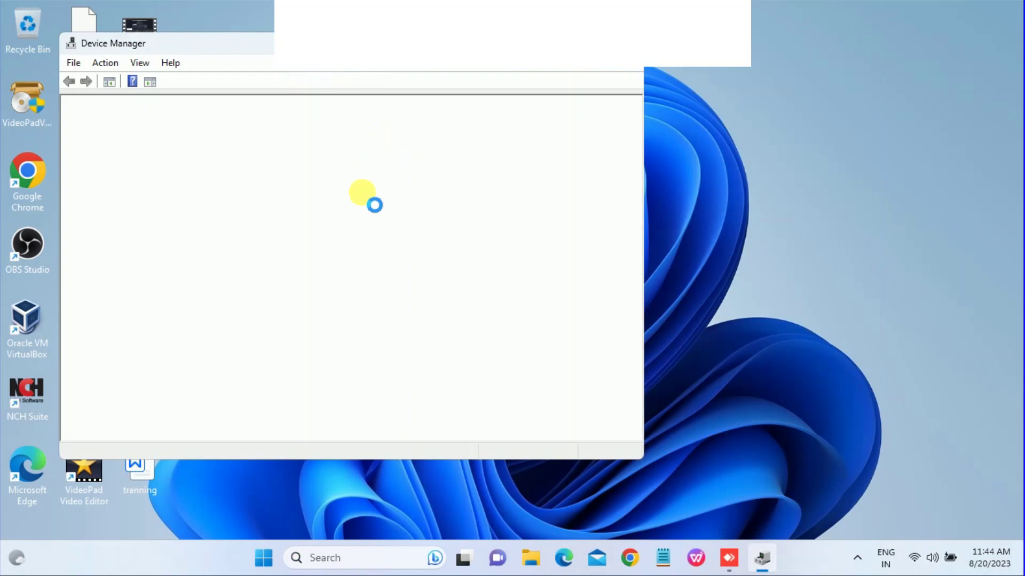
pyautogui.click(147, 389)
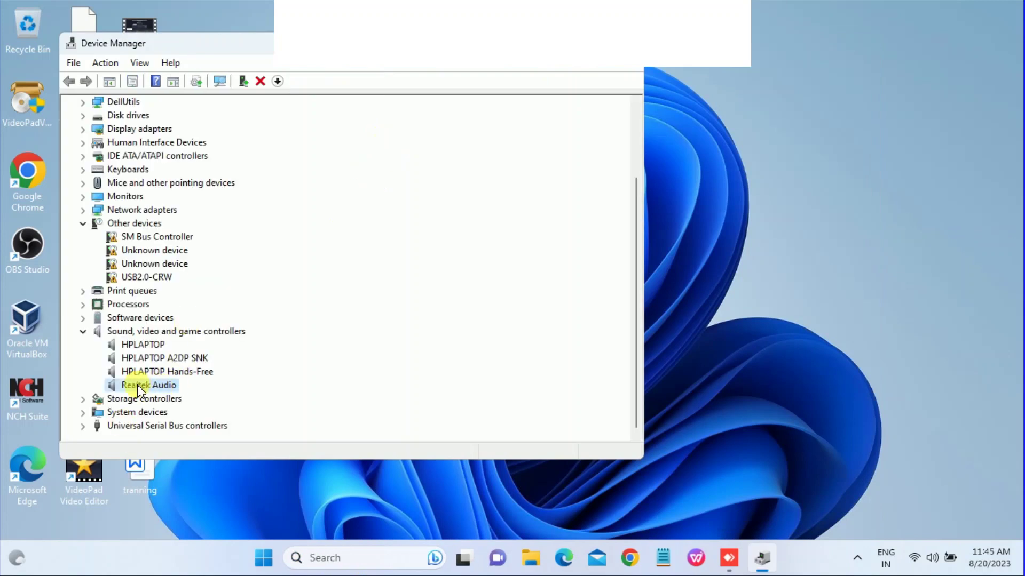
# - Try to update the Realtek Audio driver with an automatic driver search and close the update wizard
pyautogui.rightClick(155, 385)
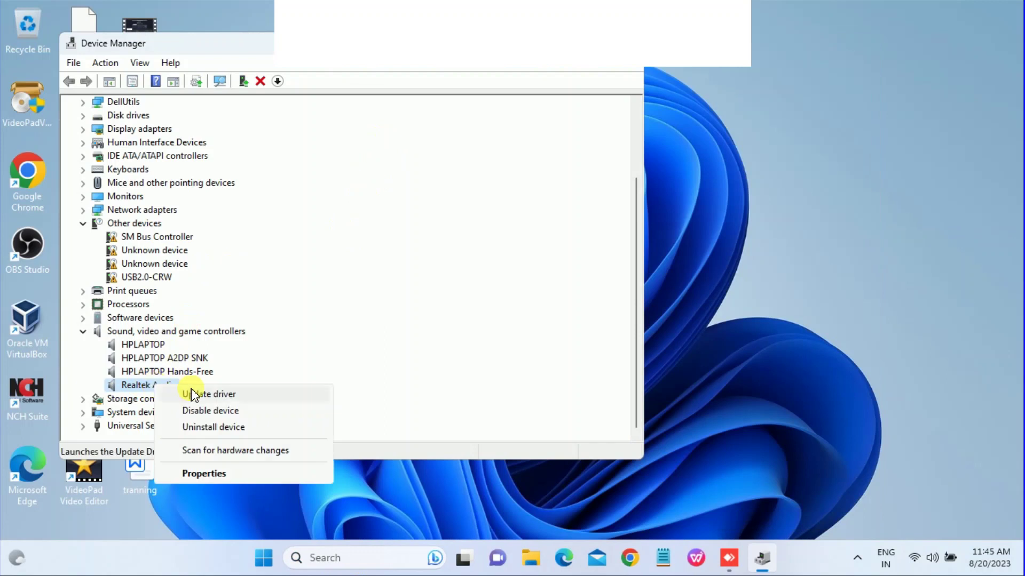
pyautogui.click(191, 395)
pyautogui.click(255, 216)
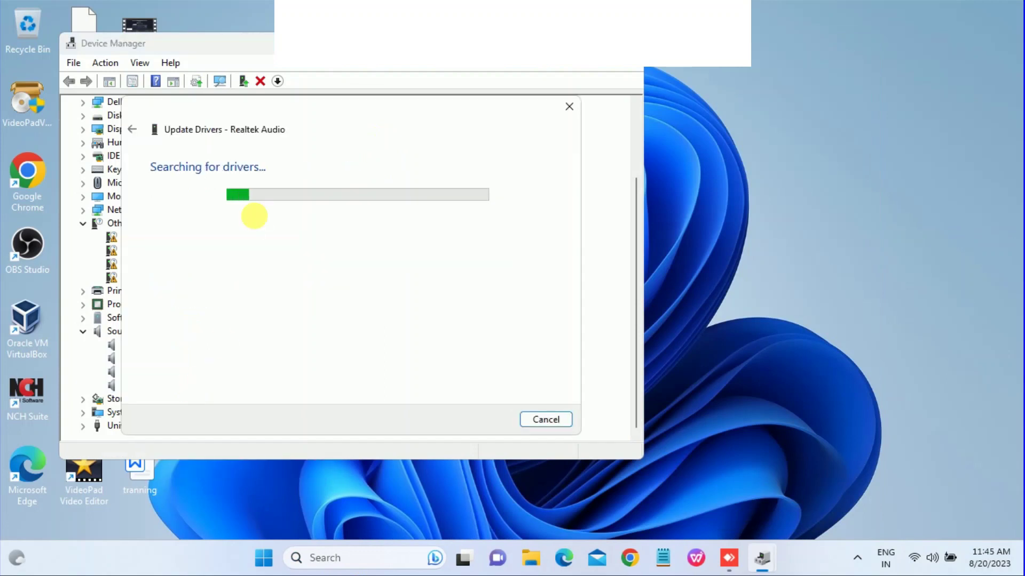
pyautogui.click(543, 419)
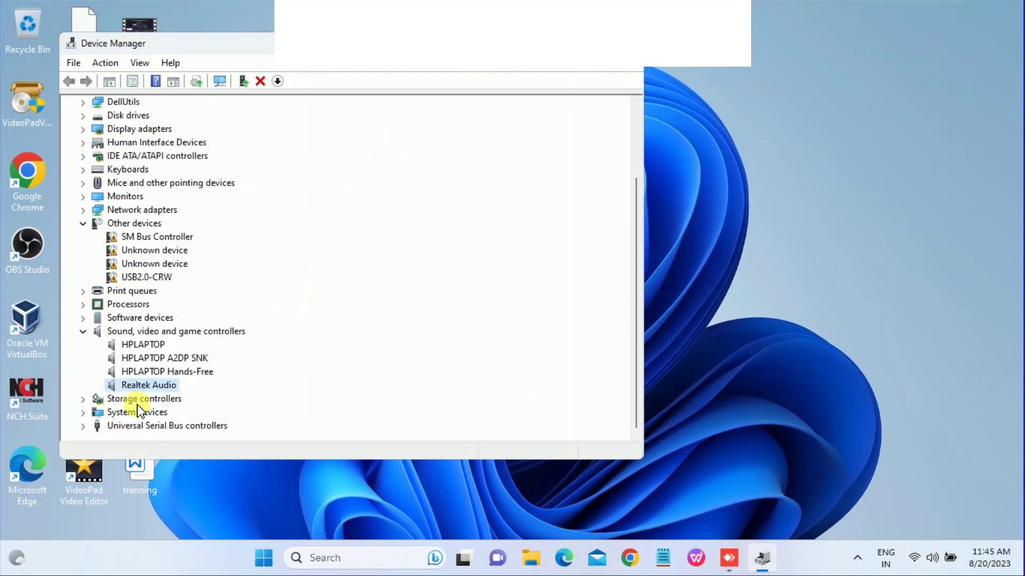
# - Install the compatible High Definition Audio Device driver for Realtek Audio from the computer's list of available drivers and close Device Manager
pyautogui.rightClick(136, 385)
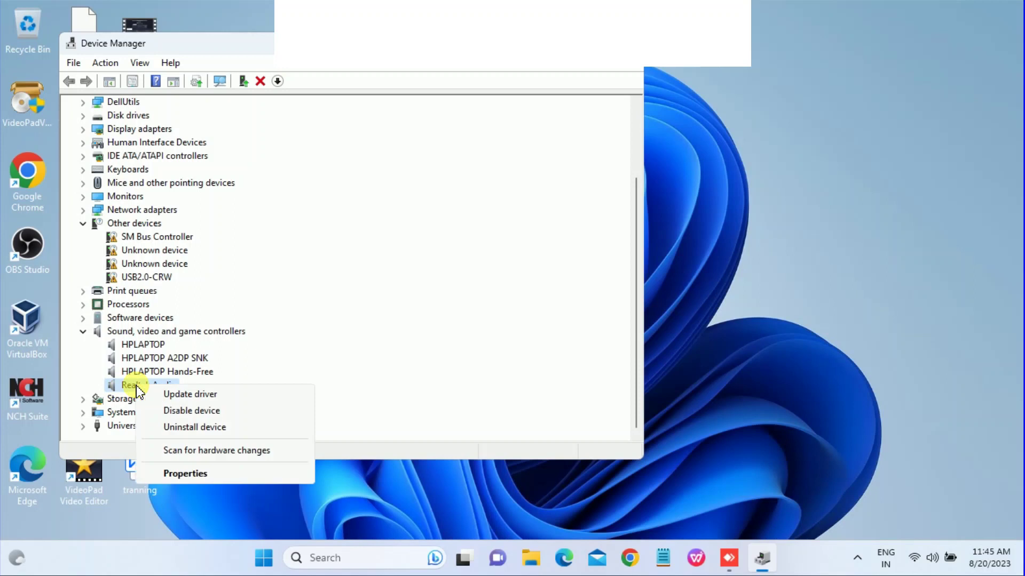
pyautogui.click(204, 396)
pyautogui.click(262, 302)
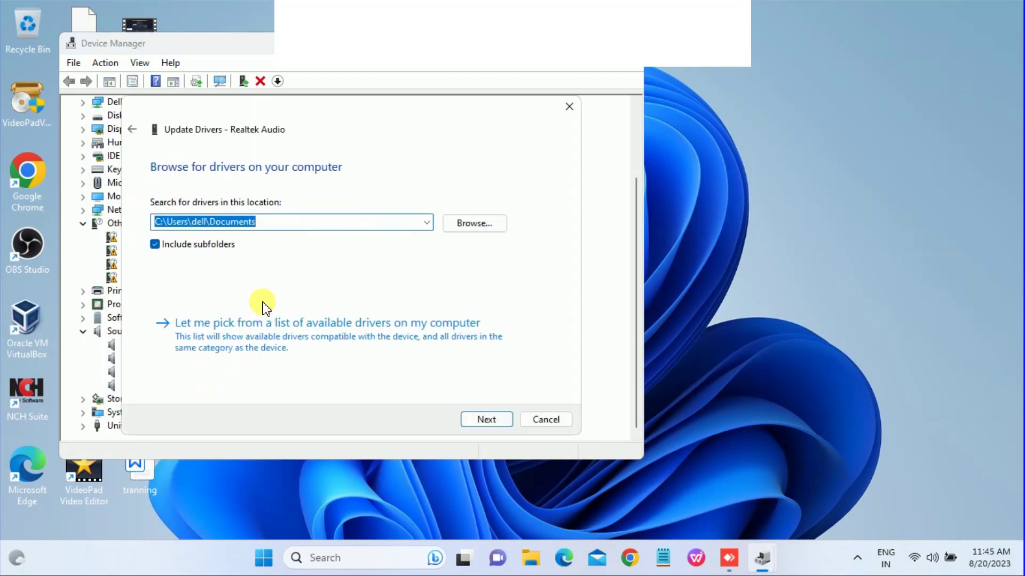
pyautogui.click(256, 321)
pyautogui.click(213, 291)
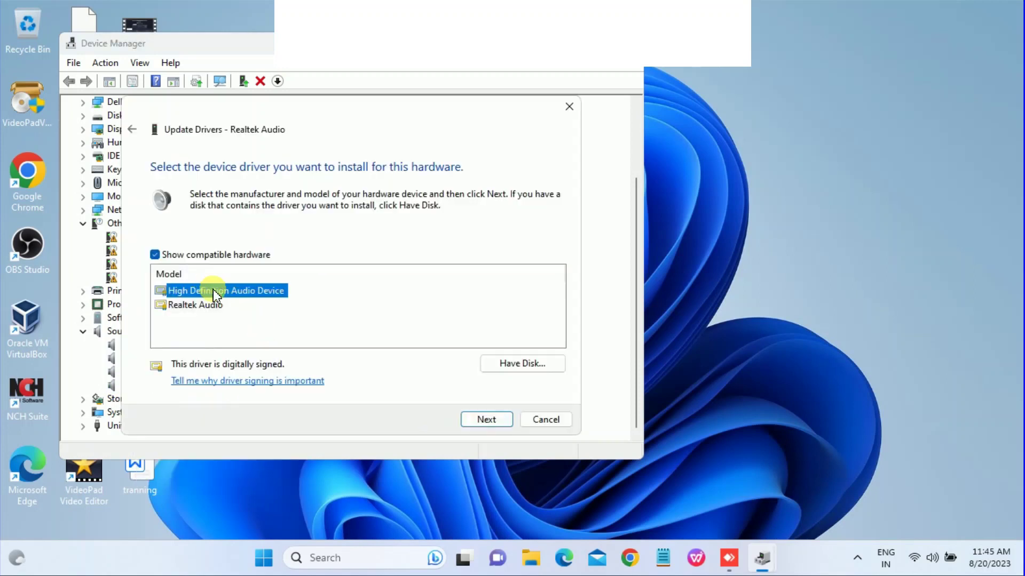
pyautogui.click(498, 421)
pyautogui.click(561, 352)
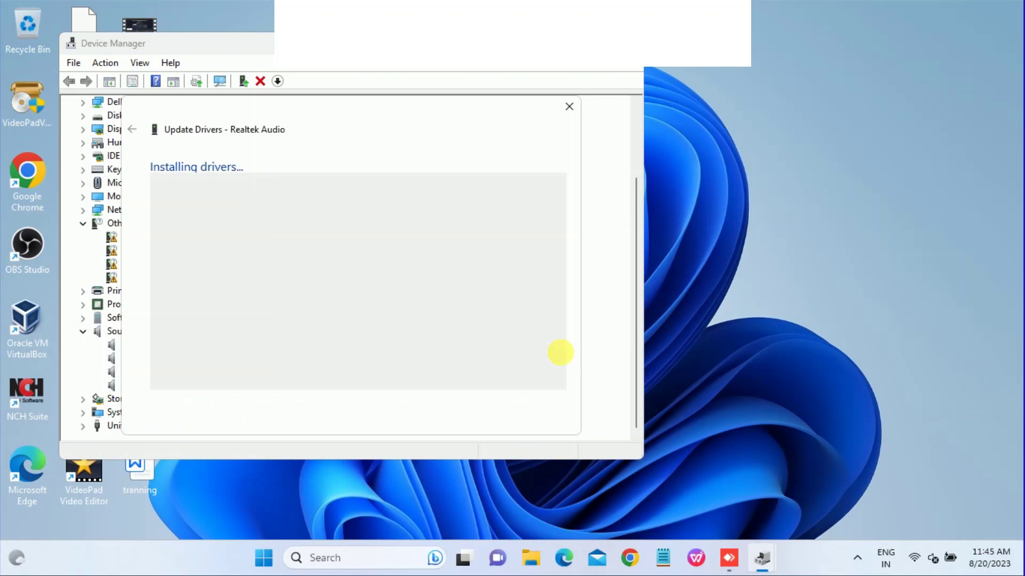
pyautogui.click(547, 420)
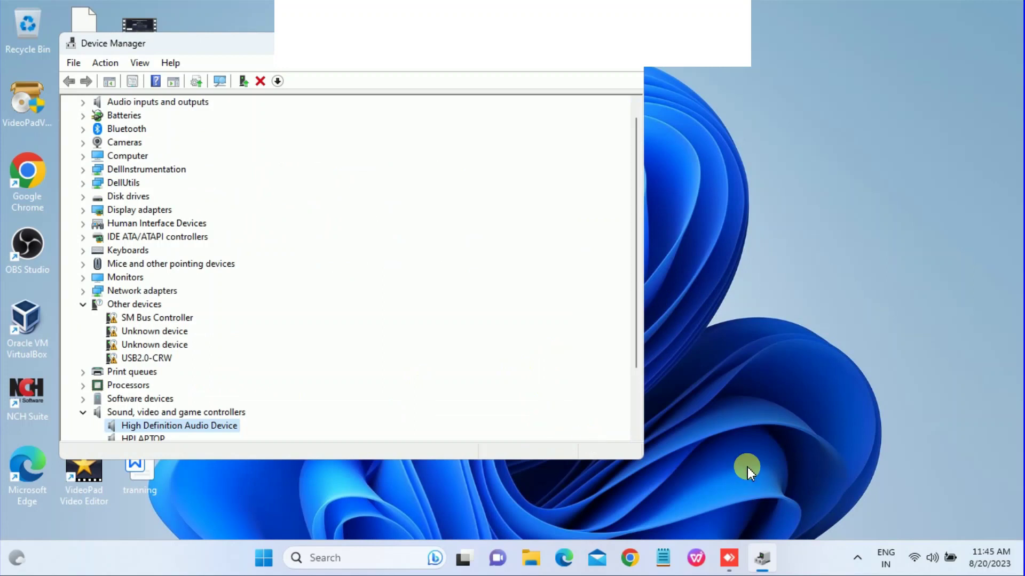
pyautogui.scroll(-2, 174, 366)
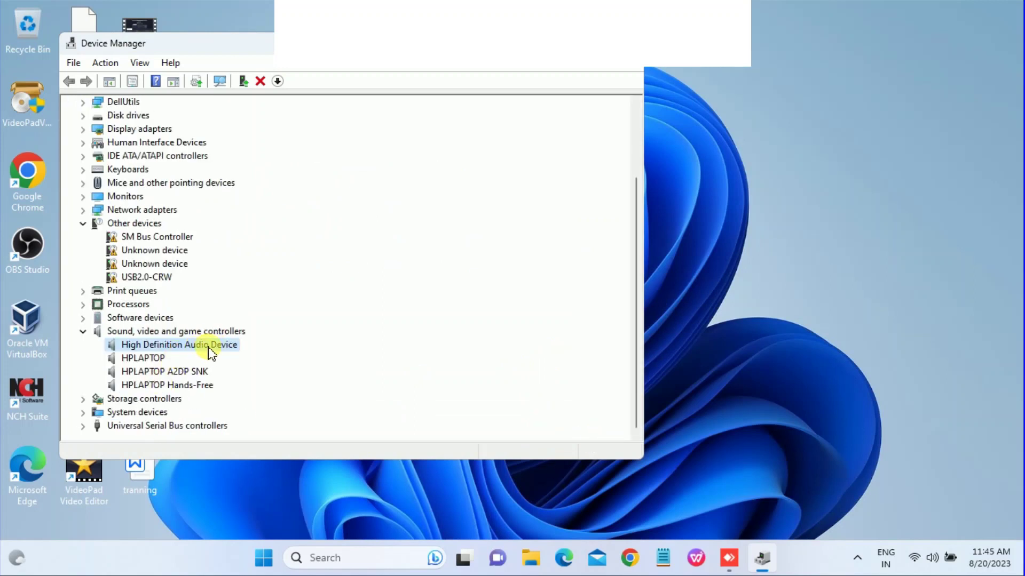
pyautogui.click(631, 43)
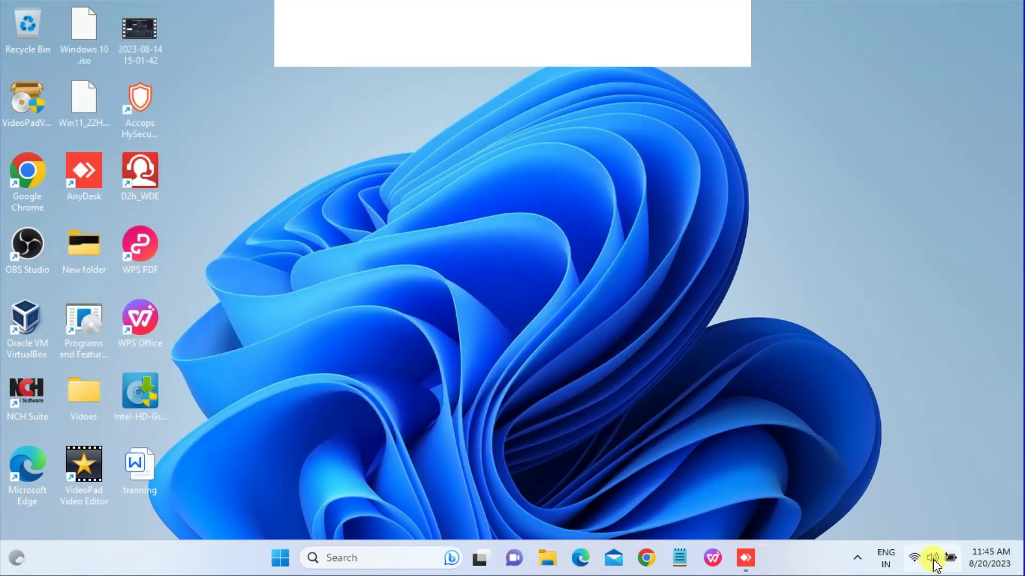